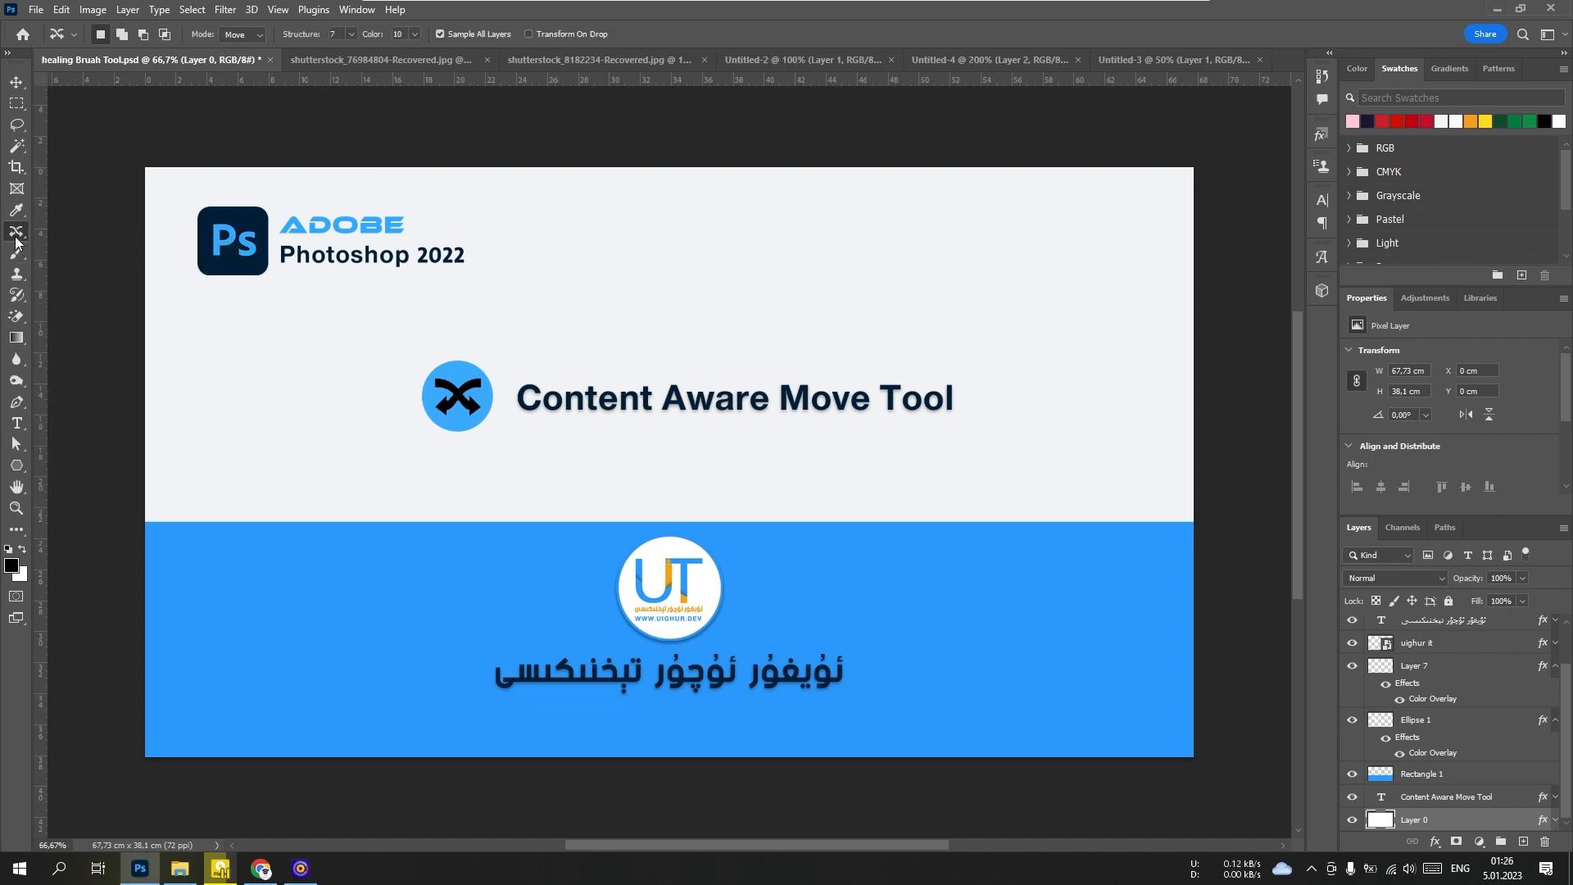
{"action": "right_click", "coordinate": [18, 235]}
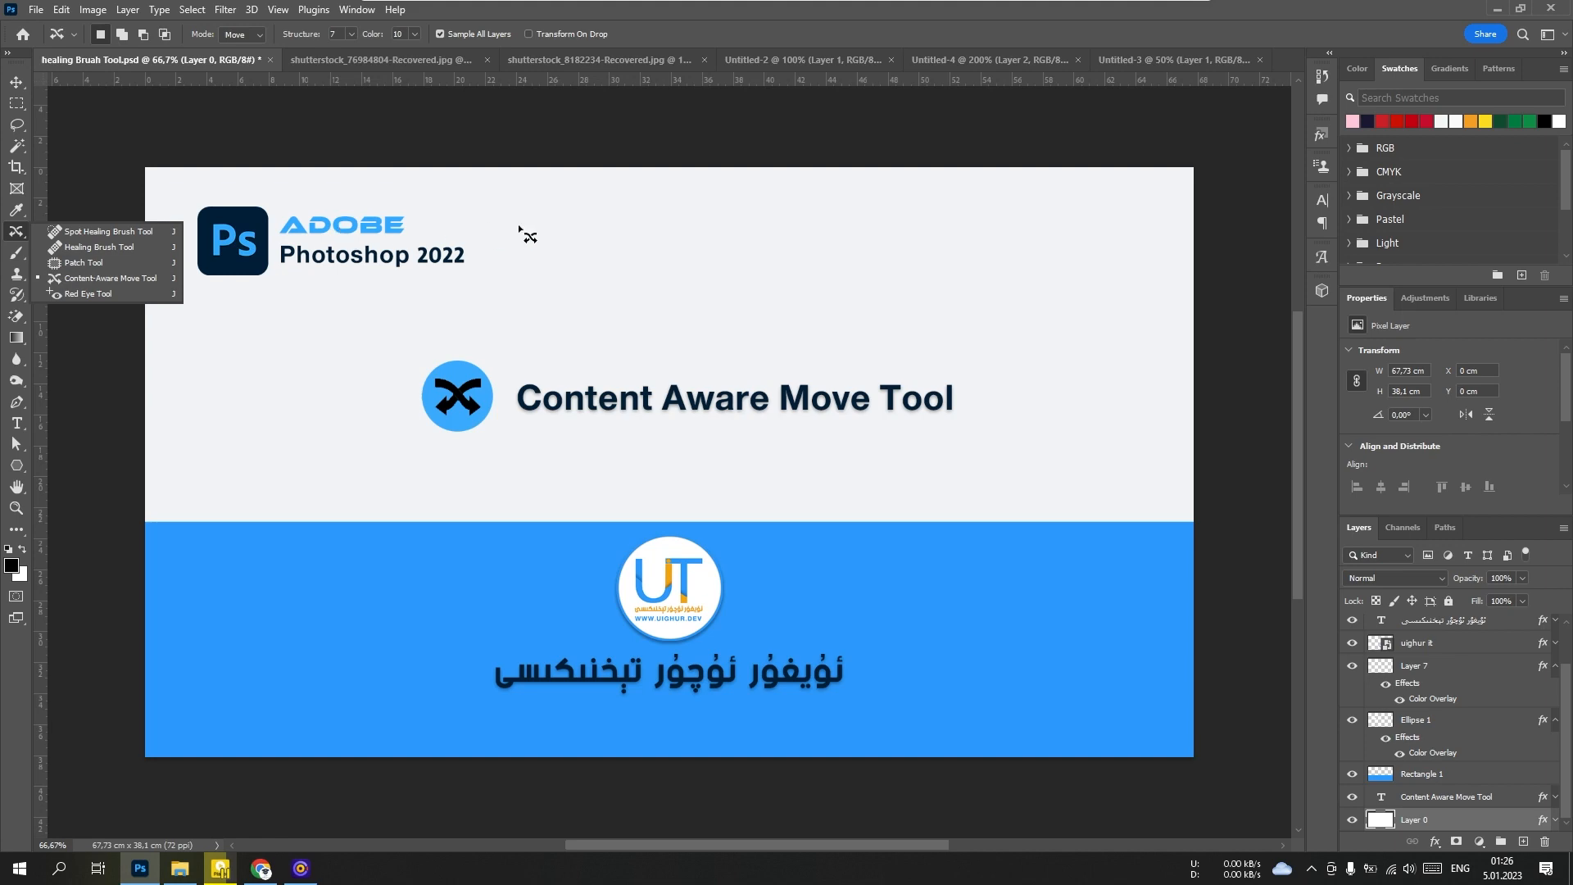
{"action": "left_click", "coordinate": [557, 235]}
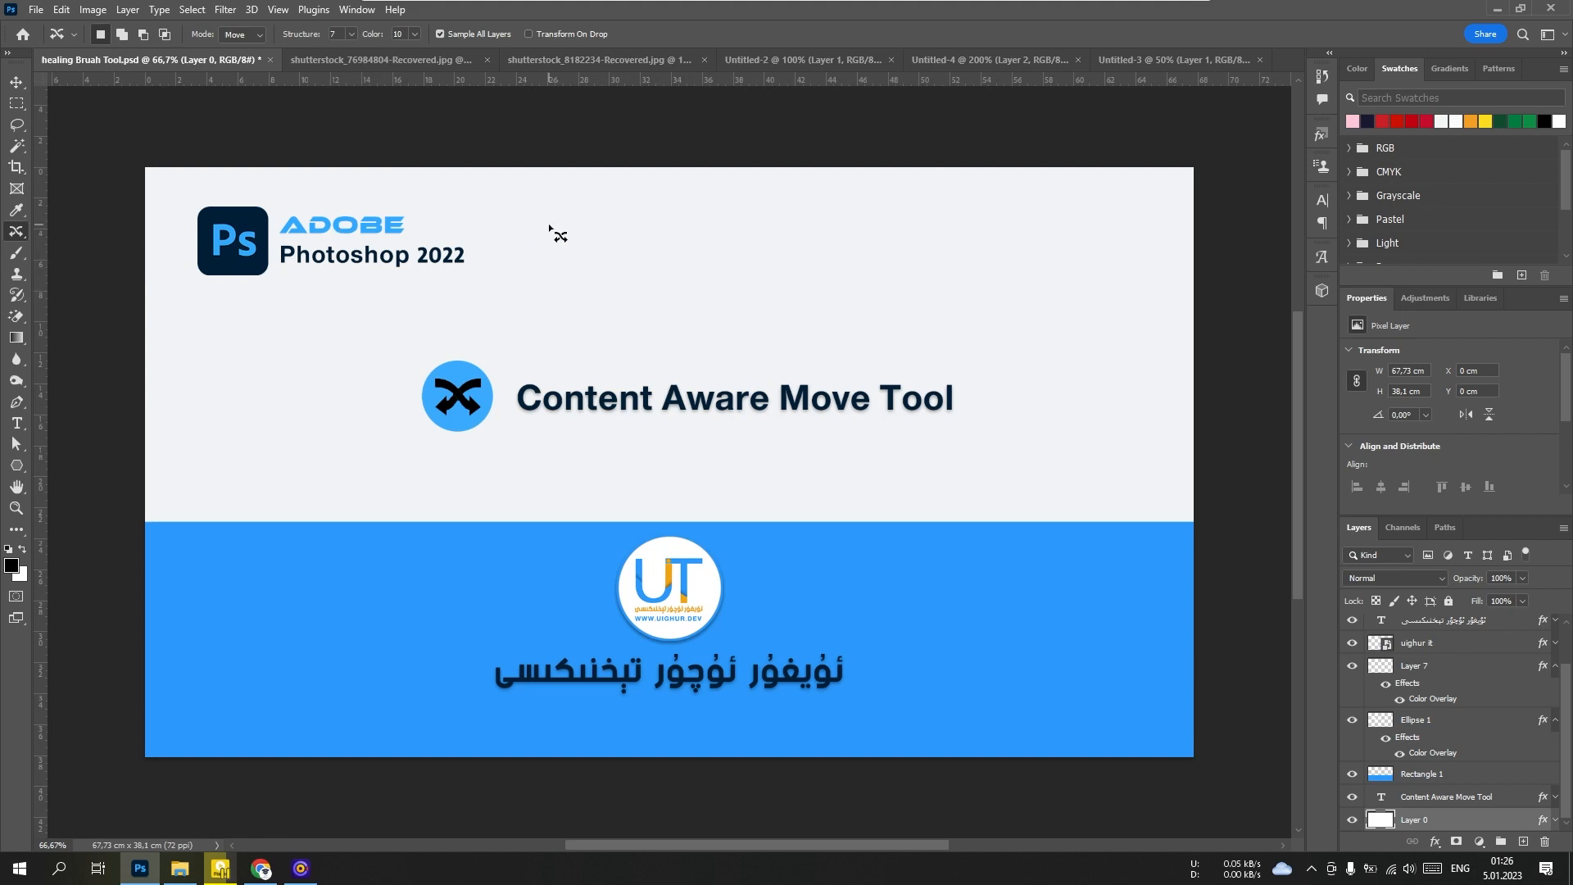
In the hay bale photo, use Content-Aware Move to relocate the sparse bush at the far left into the gap between the trees, and deselect
{"action": "left_click", "coordinate": [361, 65]}
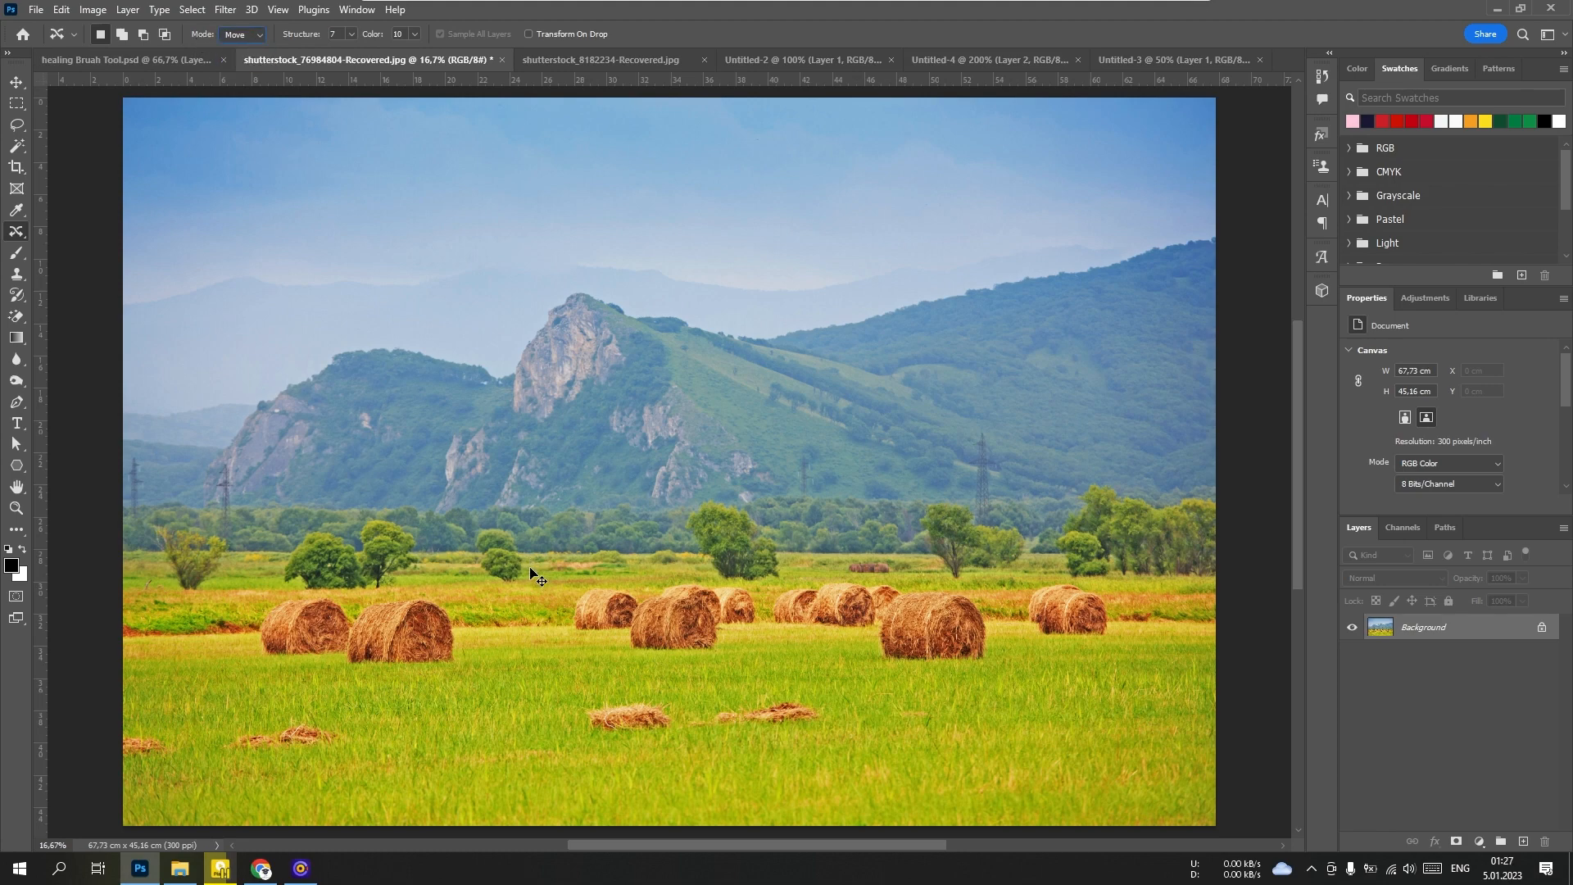
{"action": "key", "text": "ctrl+plus"}
{"action": "key", "text": "ctrl+plus"}
{"action": "left_click_drag", "start_coordinate": [493, 616], "coordinate": [996, 525]}
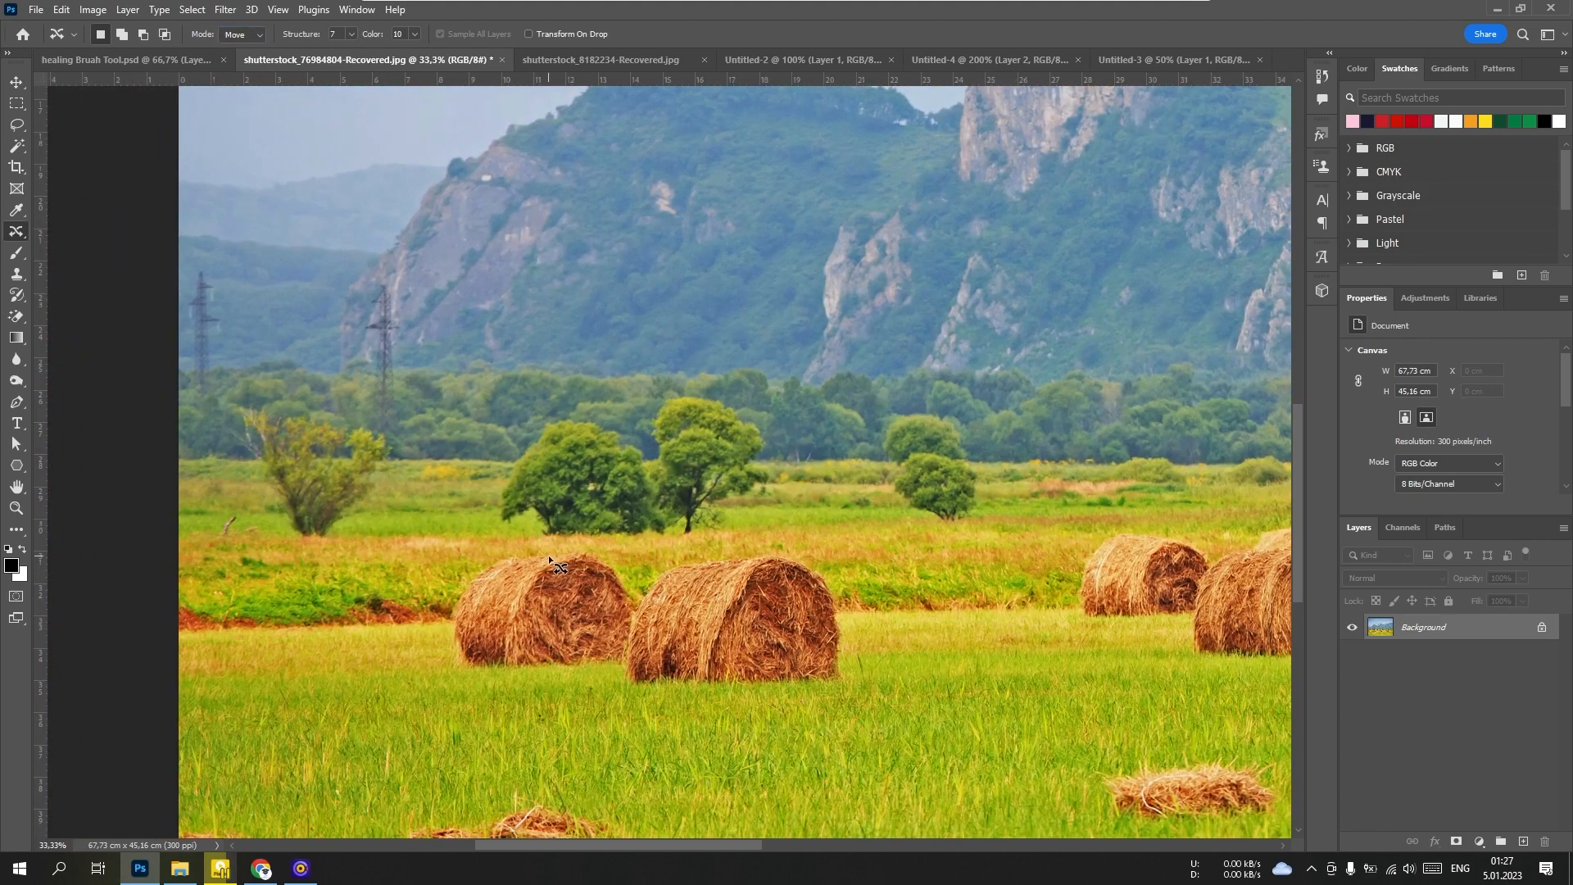
{"action": "left_click_drag", "start_coordinate": [585, 634], "coordinate": [534, 625]}
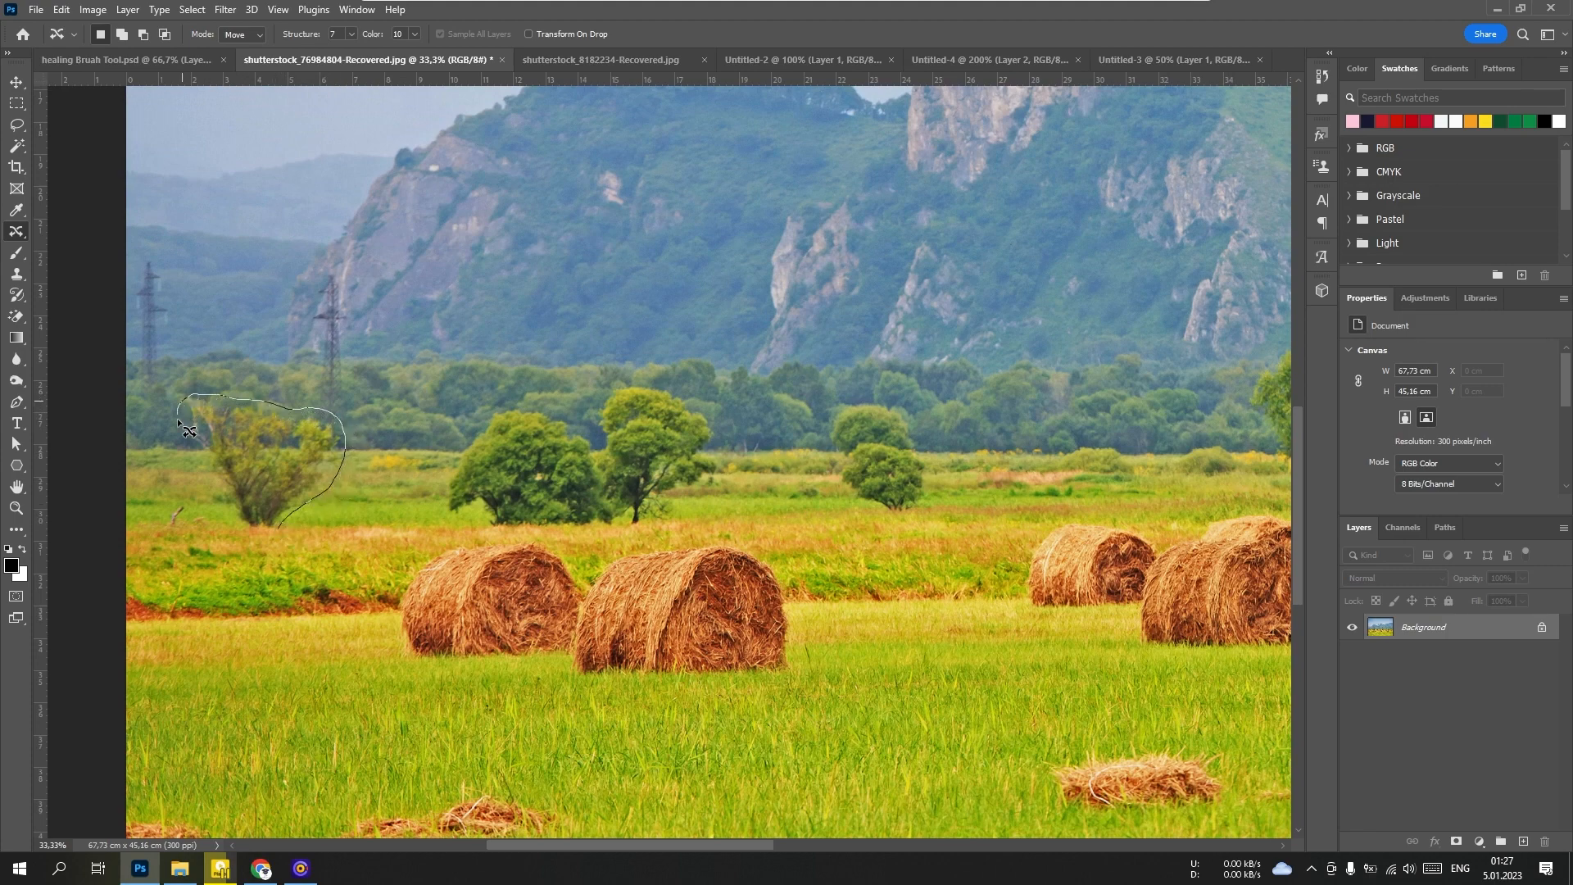
{"action": "mouse_move", "coordinate": [251, 531]}
{"action": "left_mouse_down"}
{"action": "mouse_move", "coordinate": [282, 526]}
{"action": "mouse_move", "coordinate": [288, 490]}
{"action": "mouse_move", "coordinate": [852, 489]}
{"action": "mouse_move", "coordinate": [788, 482]}
{"action": "left_mouse_up"}
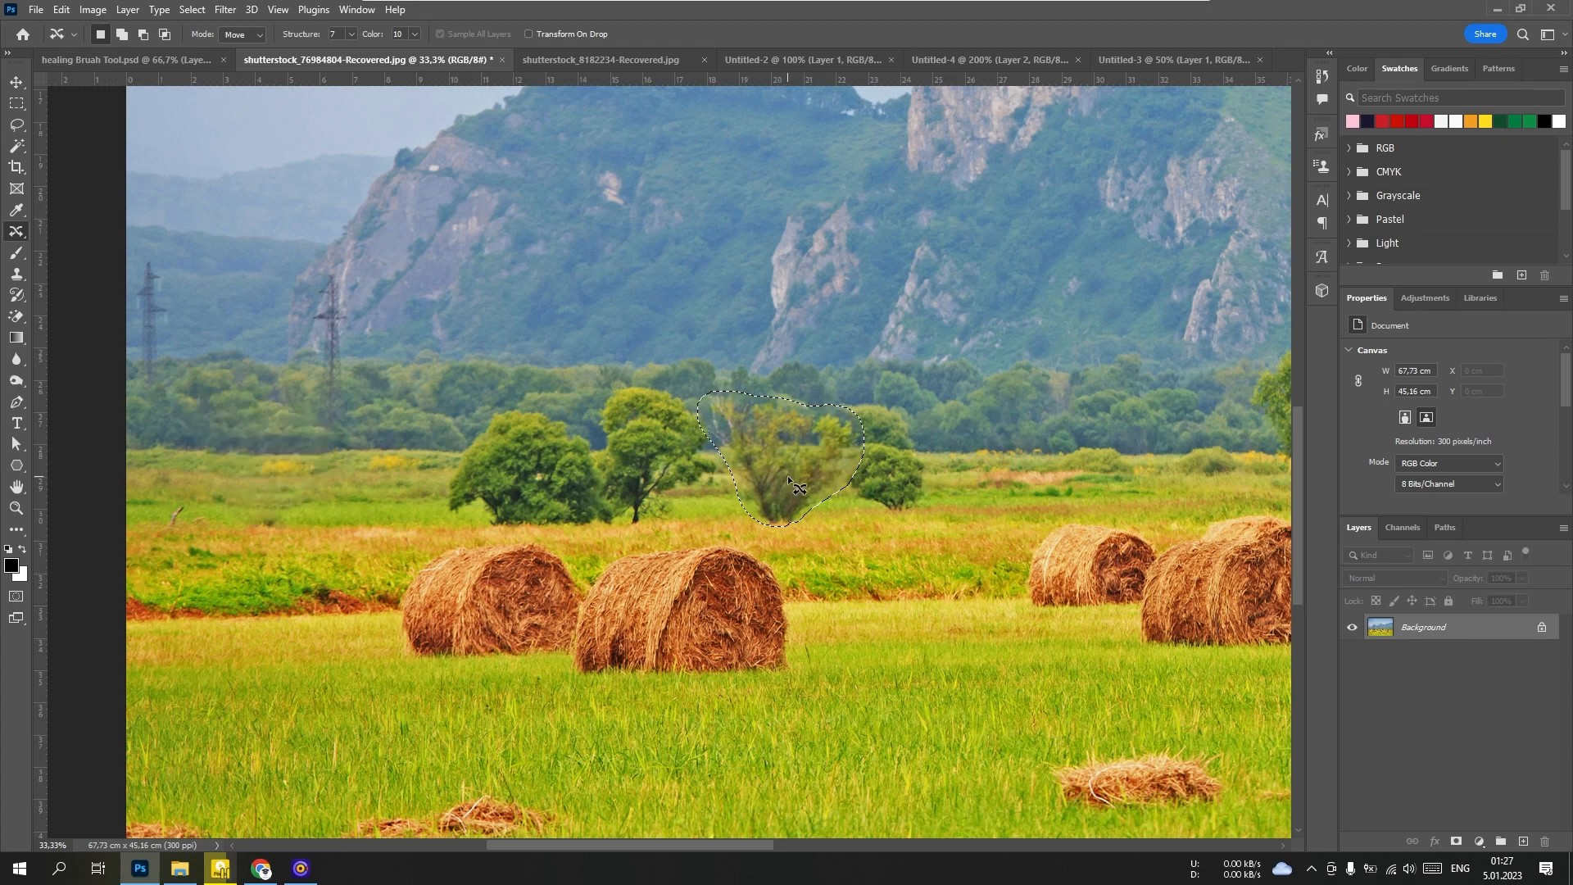
{"action": "left_click", "coordinate": [859, 533]}
Outline the two large hay bales at the field's left side with one freehand selection
{"action": "mouse_move", "coordinate": [811, 604]}
{"action": "left_mouse_down"}
{"action": "mouse_move", "coordinate": [463, 544]}
{"action": "mouse_move", "coordinate": [660, 556]}
{"action": "mouse_move", "coordinate": [825, 506]}
{"action": "left_mouse_up"}
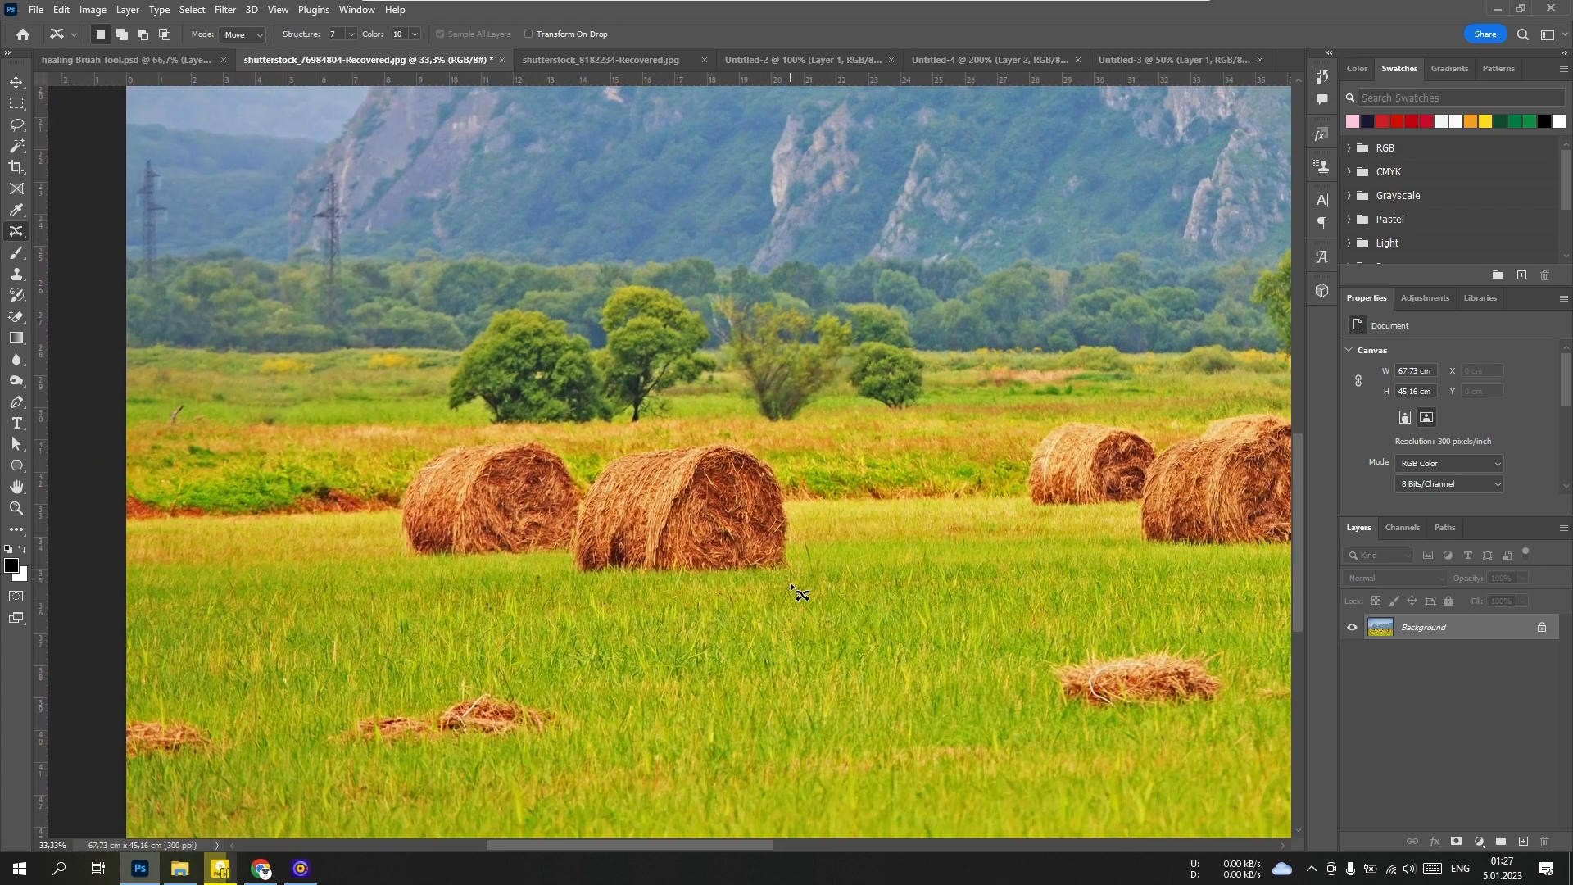
{"action": "left_click_drag", "start_coordinate": [800, 573], "coordinate": [445, 566]}
{"action": "left_click_drag", "start_coordinate": [550, 445], "coordinate": [553, 448]}
{"action": "key", "text": "Escape"}
{"action": "mouse_move", "coordinate": [646, 443]}
{"action": "left_mouse_down"}
{"action": "mouse_move", "coordinate": [771, 444]}
{"action": "mouse_move", "coordinate": [790, 467]}
{"action": "mouse_move", "coordinate": [800, 568]}
{"action": "mouse_move", "coordinate": [761, 586]}
{"action": "mouse_move", "coordinate": [607, 586]}
{"action": "mouse_move", "coordinate": [552, 563]}
{"action": "mouse_move", "coordinate": [396, 552]}
{"action": "mouse_move", "coordinate": [388, 521]}
{"action": "mouse_move", "coordinate": [439, 438]}
{"action": "mouse_move", "coordinate": [482, 428]}
{"action": "mouse_move", "coordinate": [582, 457]}
{"action": "left_mouse_up"}
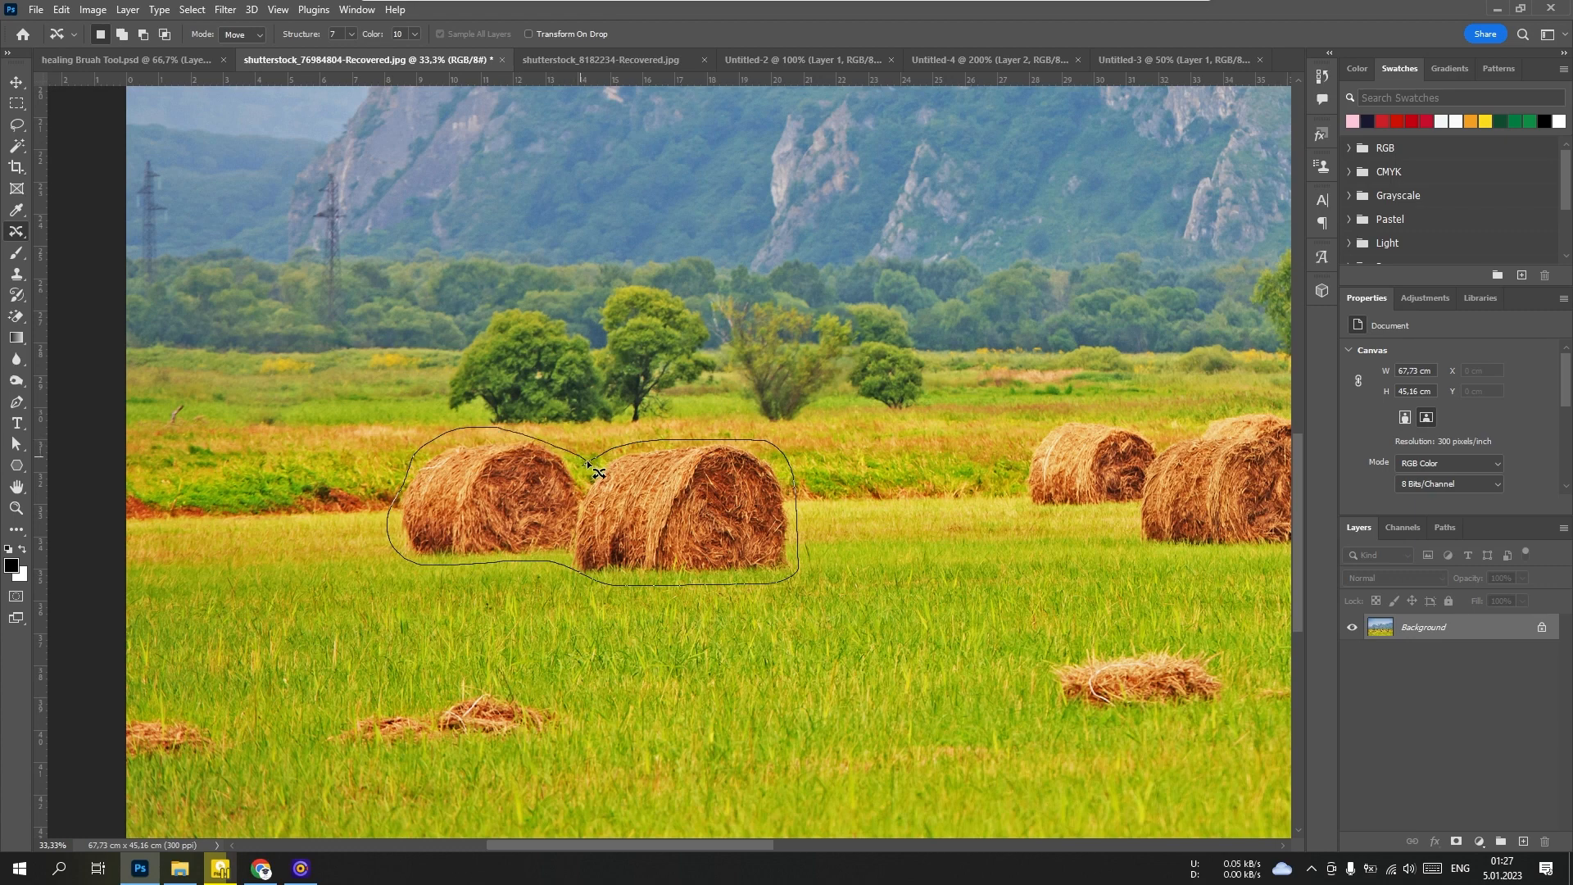
{"action": "key", "text": "ctrl+minus"}
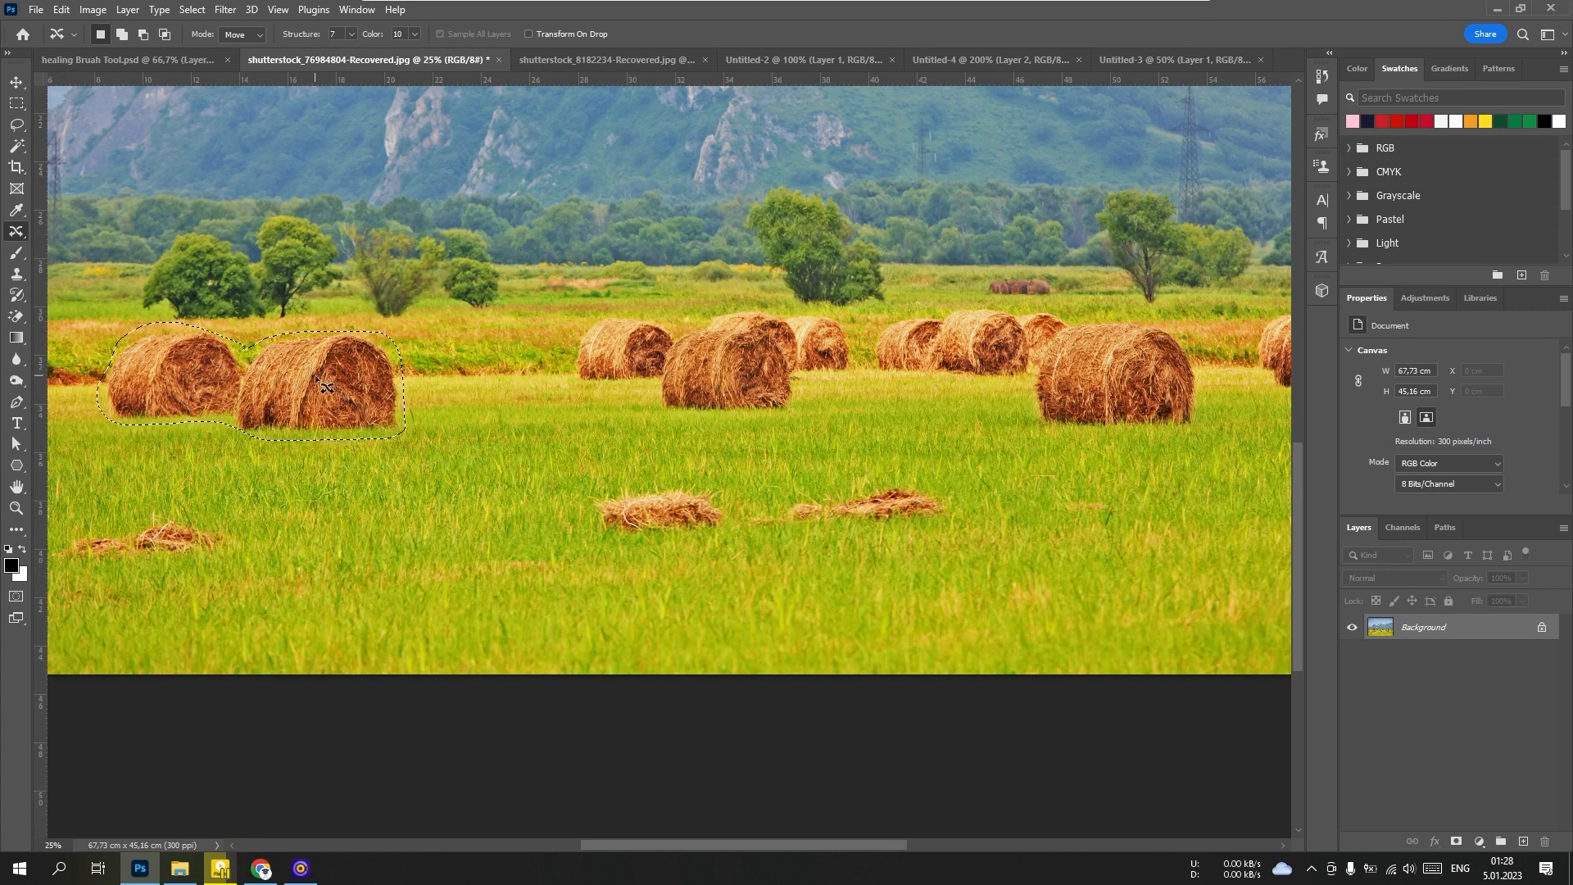
Try moving the two selected bales to the grass in front of the large bale at right, and undo the move
{"action": "left_click_drag", "start_coordinate": [314, 375], "coordinate": [1010, 439]}
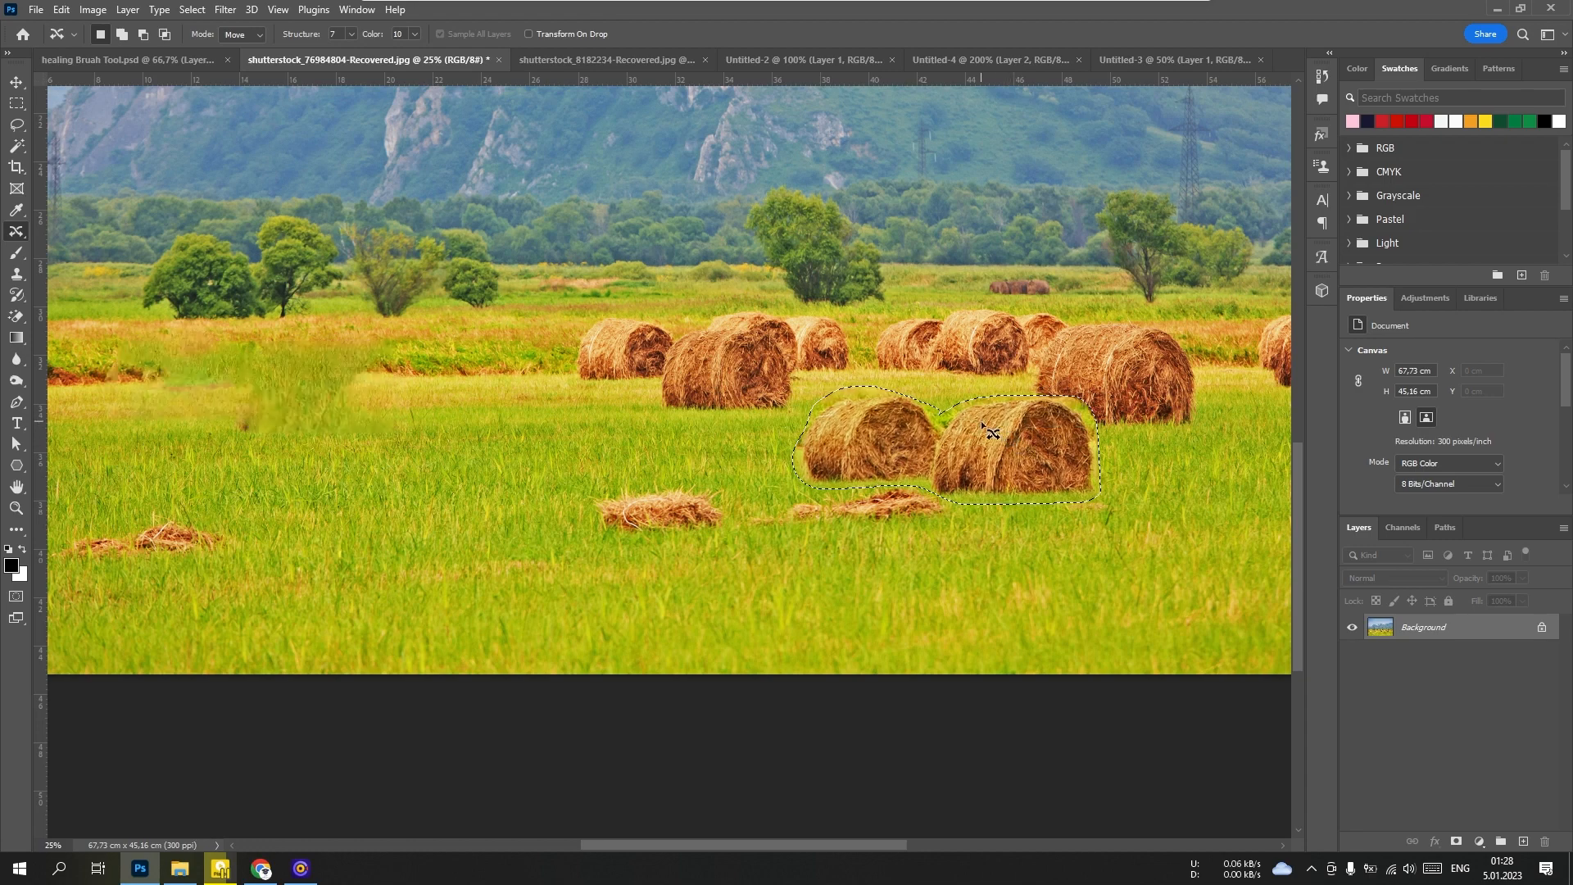
{"action": "key", "text": "ctrl+z"}
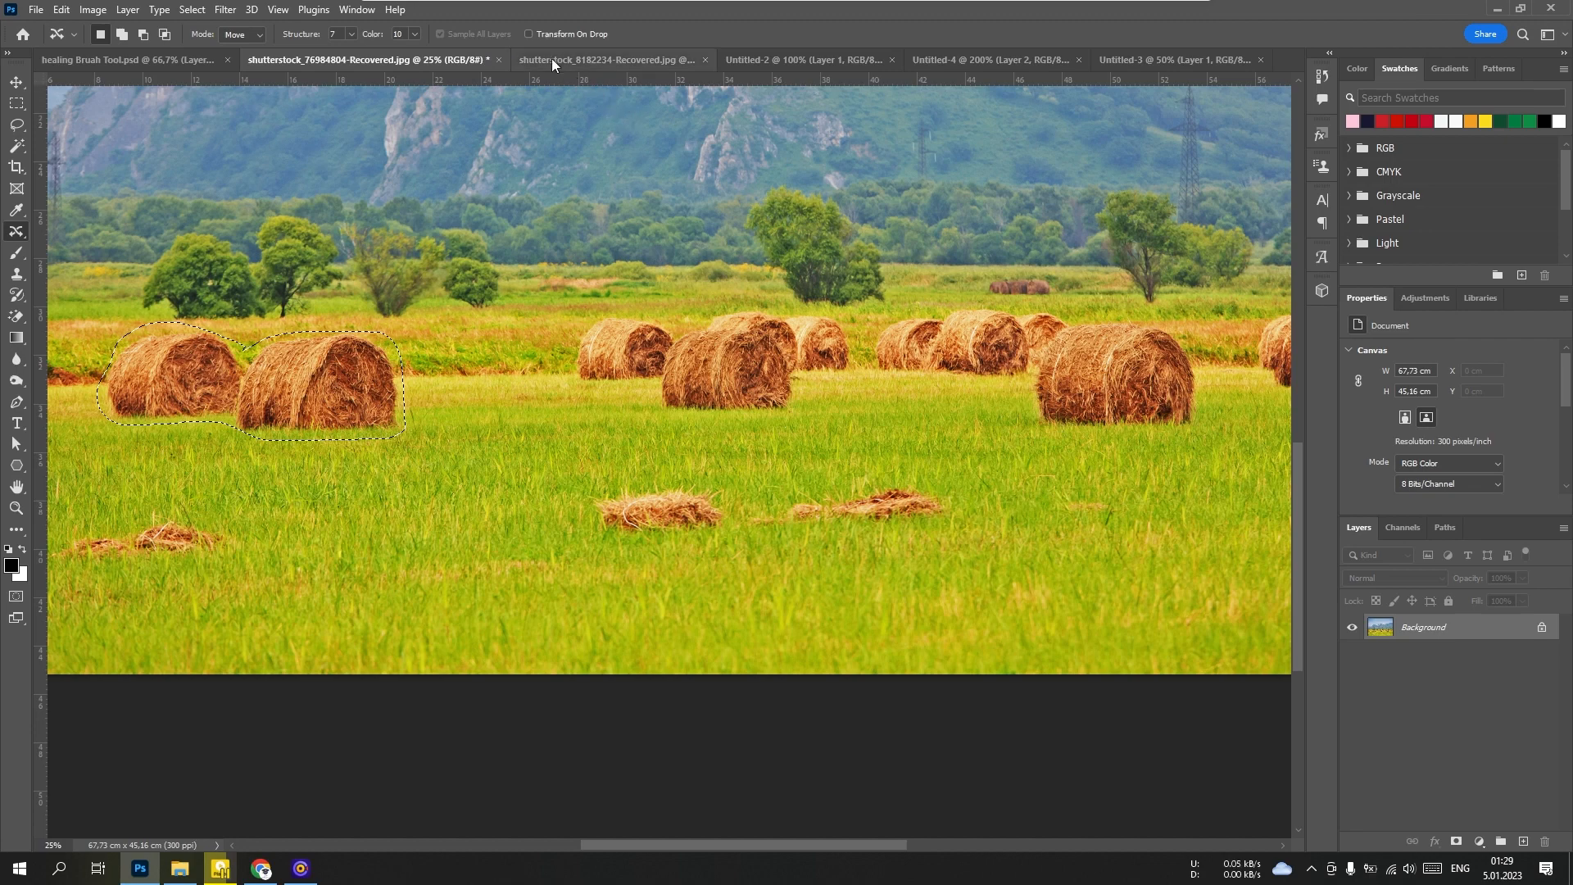
Enable Transform On Drop, move the two selected bales toward the middle of the field at a reduced size, apply the transform, and deselect
{"action": "left_click", "coordinate": [527, 33]}
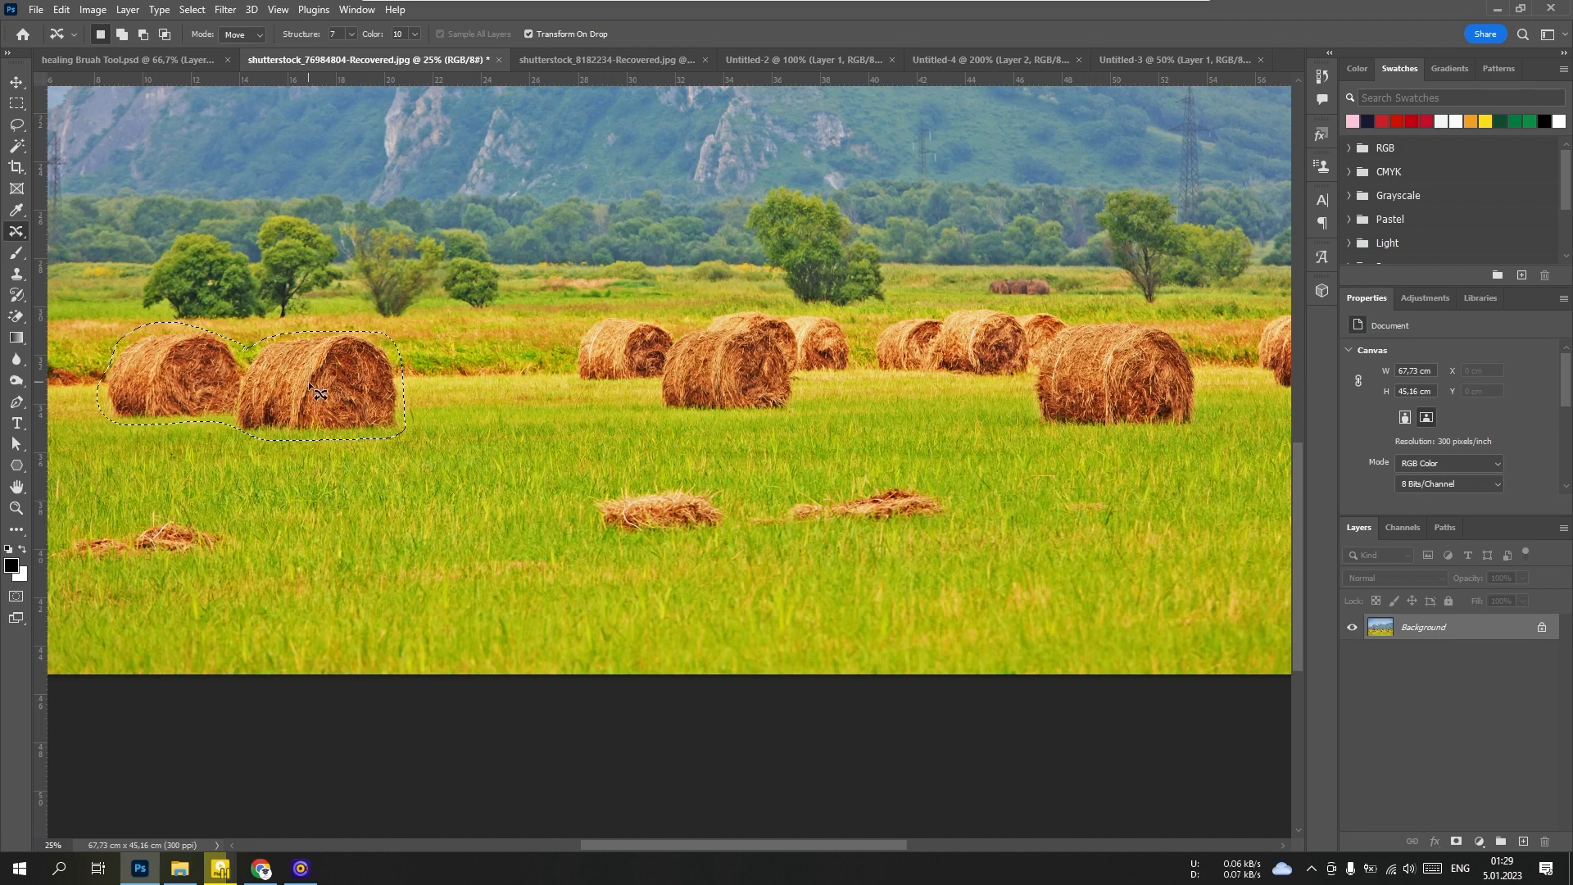
{"action": "left_click_drag", "start_coordinate": [337, 392], "coordinate": [956, 433]}
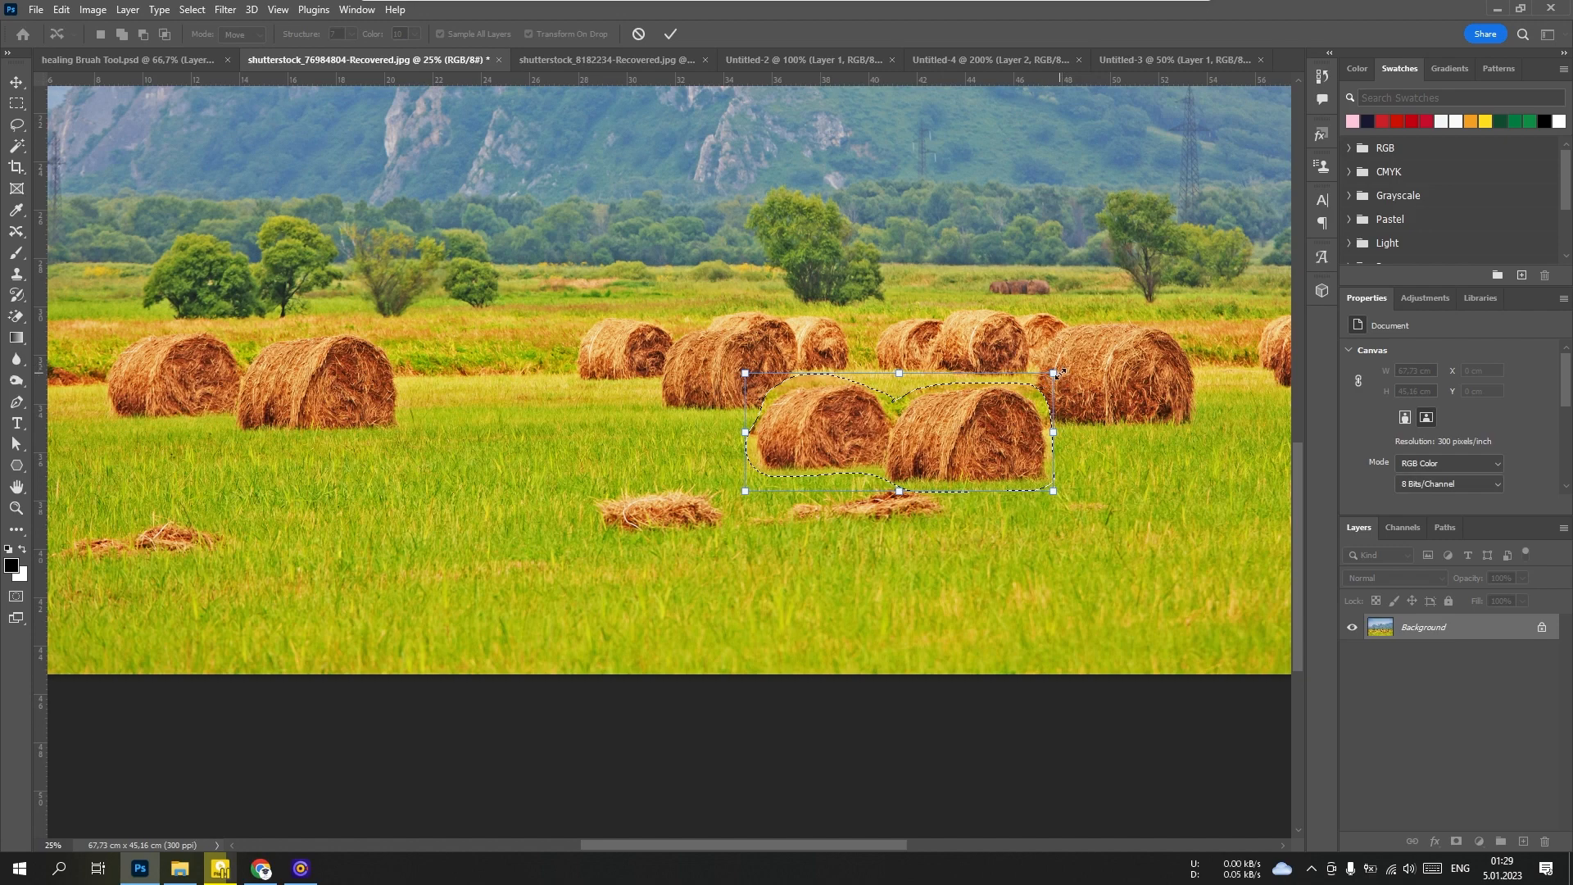
{"action": "left_click_drag", "start_coordinate": [1055, 372], "coordinate": [959, 409]}
{"action": "left_click_drag", "start_coordinate": [916, 460], "coordinate": [625, 432]}
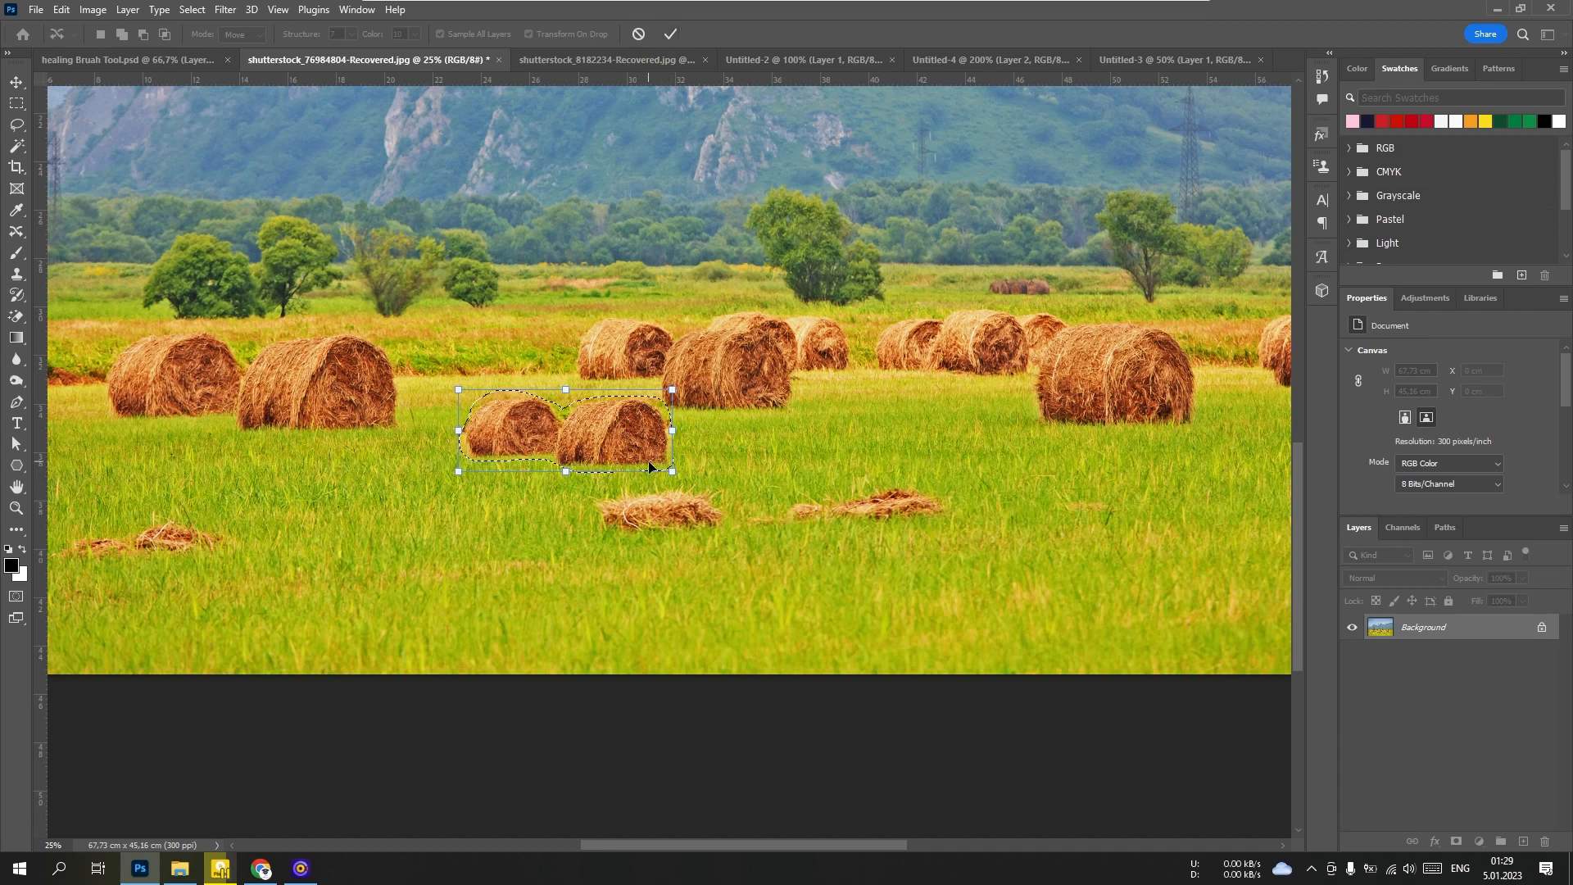
{"action": "key", "text": "Return"}
{"action": "key", "text": "ctrl+d"}
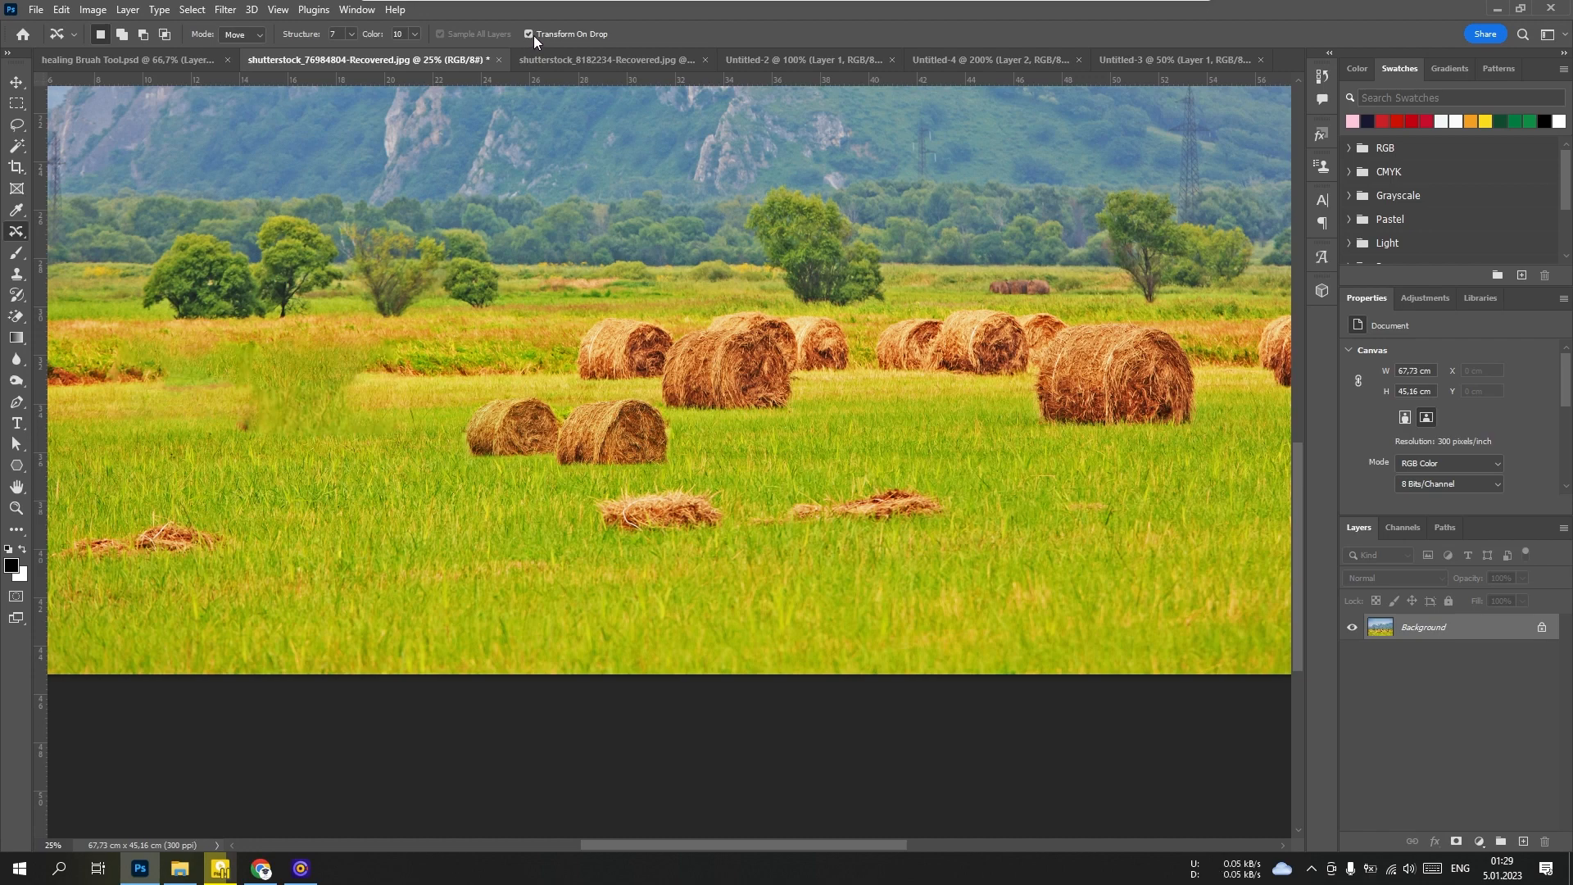
Set the Content-Aware Move mode to Extend and outline the large tree behind the middle hay bales
{"action": "left_click", "coordinate": [259, 36]}
{"action": "left_click_drag", "start_coordinate": [757, 511], "coordinate": [658, 569]}
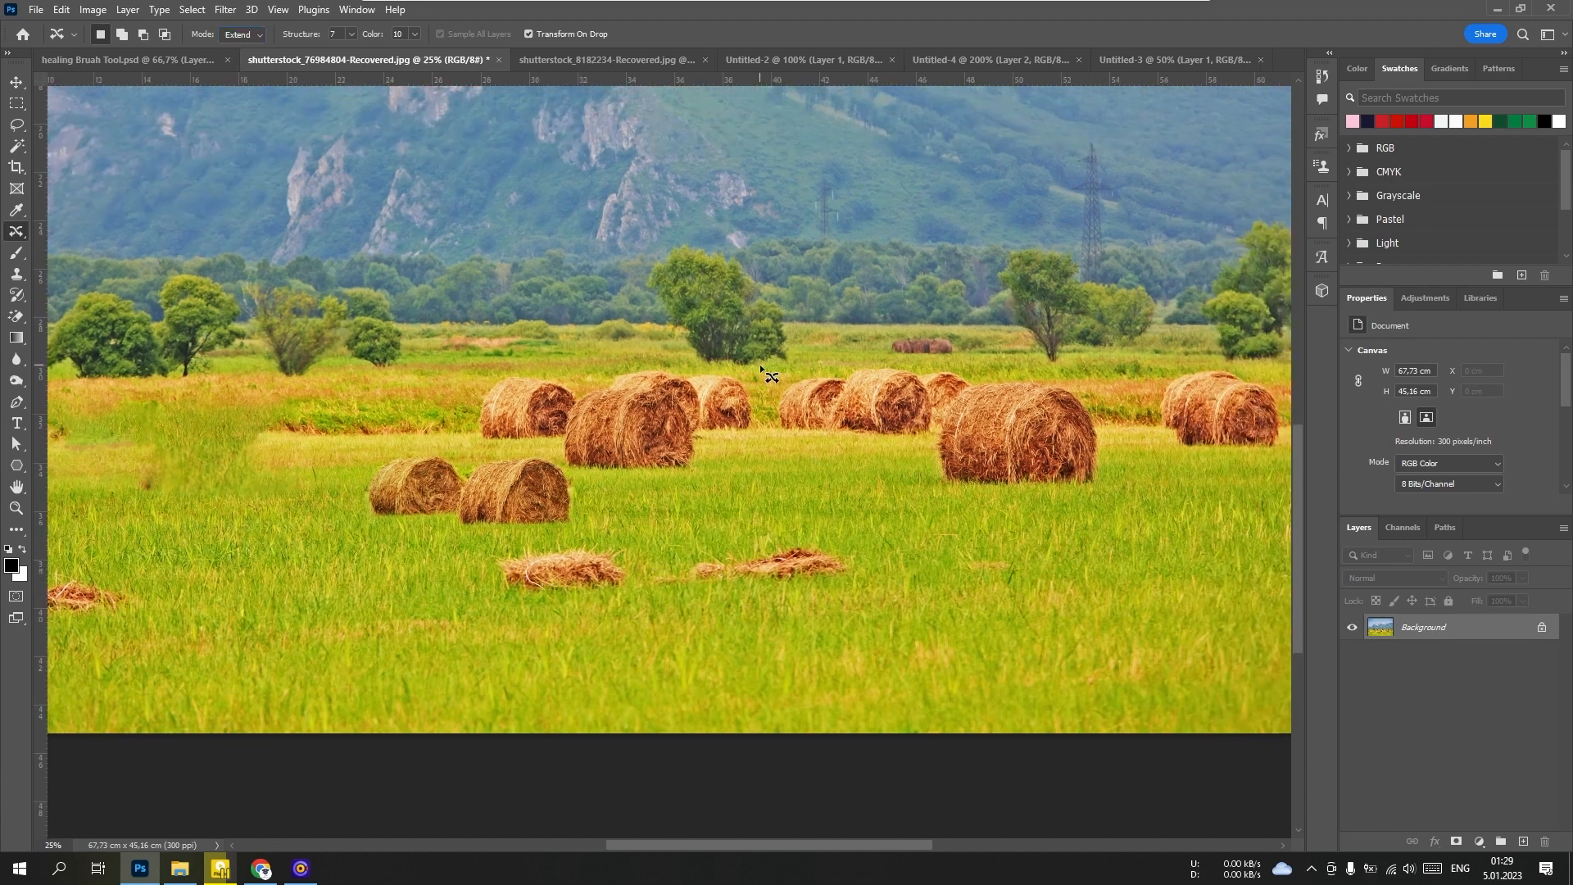
{"action": "key", "text": "ctrl+plus"}
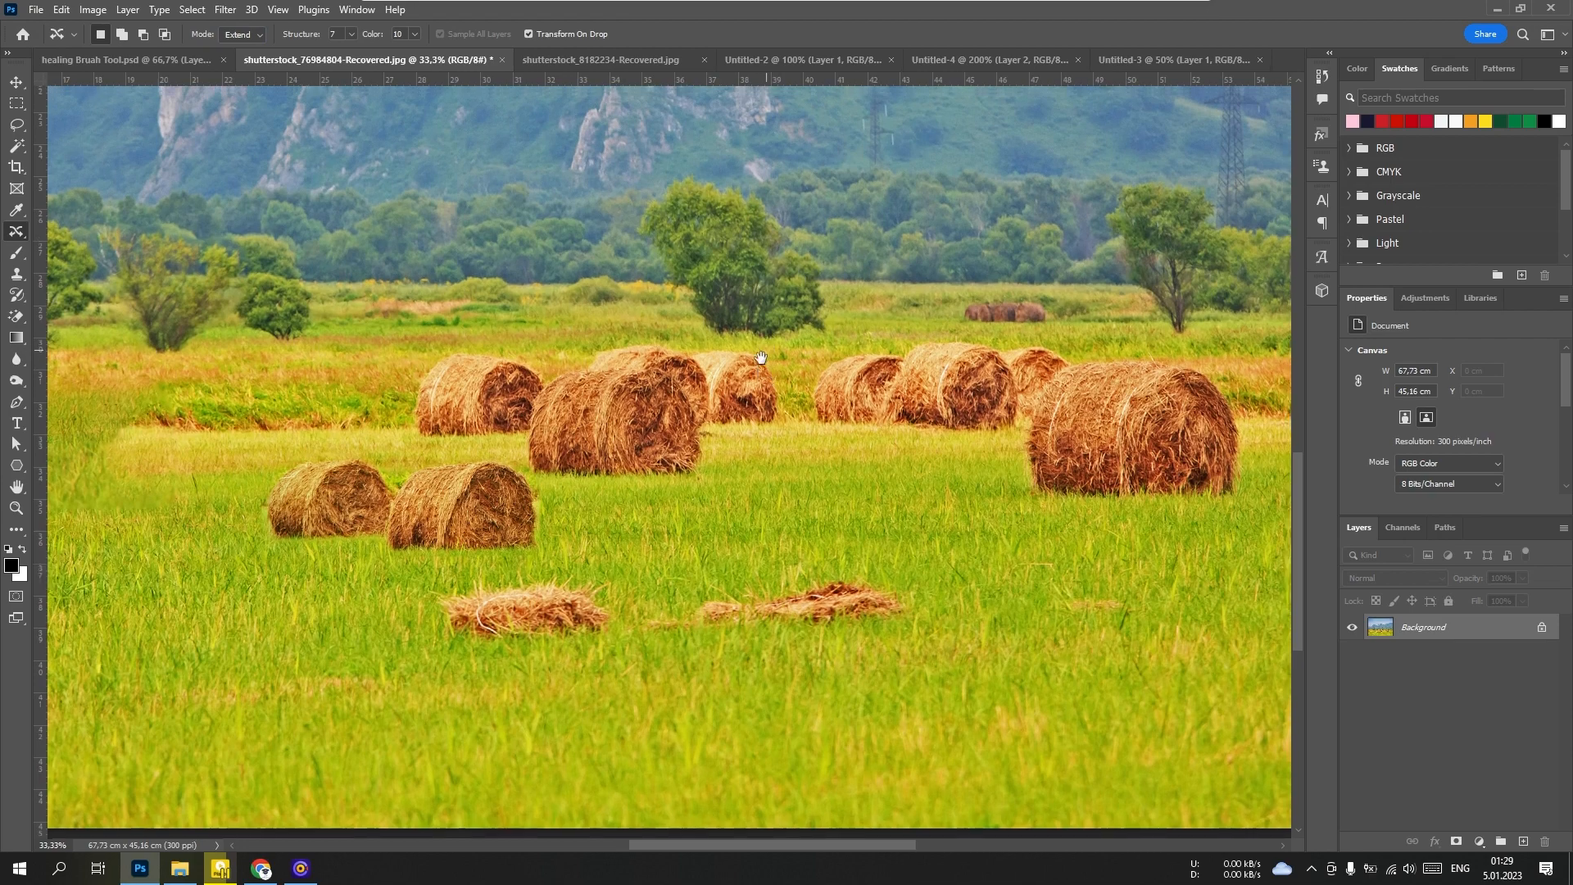
{"action": "left_click_drag", "start_coordinate": [759, 364], "coordinate": [700, 410]}
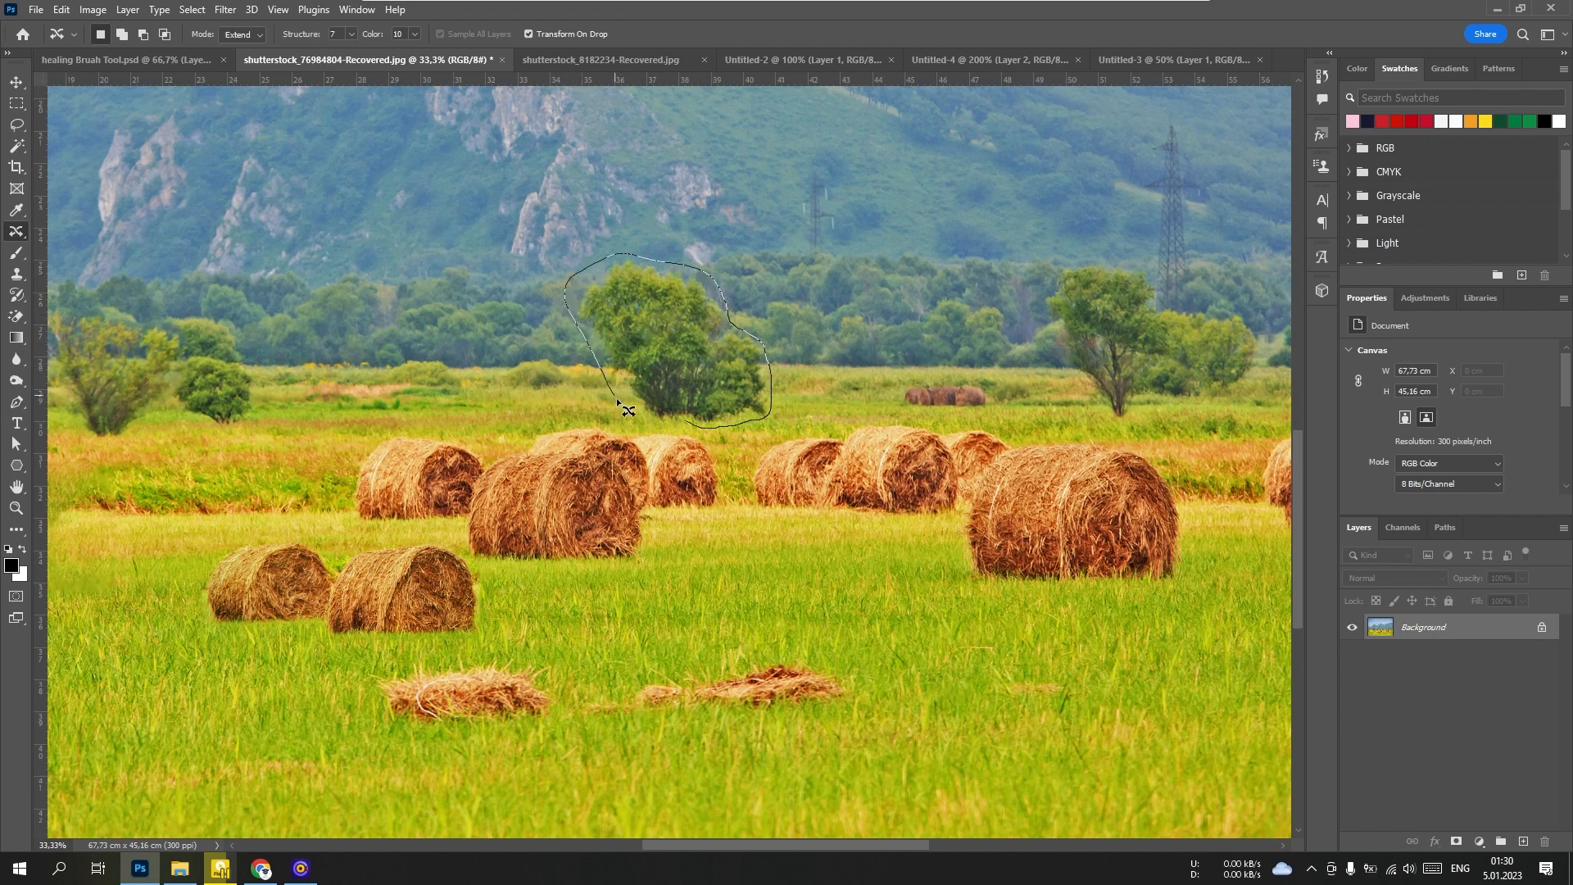
{"action": "left_click_drag", "start_coordinate": [672, 427], "coordinate": [675, 426]}
Try duplicating the outlined tree into the gap to its left, and undo the duplication with its selection restored
{"action": "left_click_drag", "start_coordinate": [668, 361], "coordinate": [417, 354]}
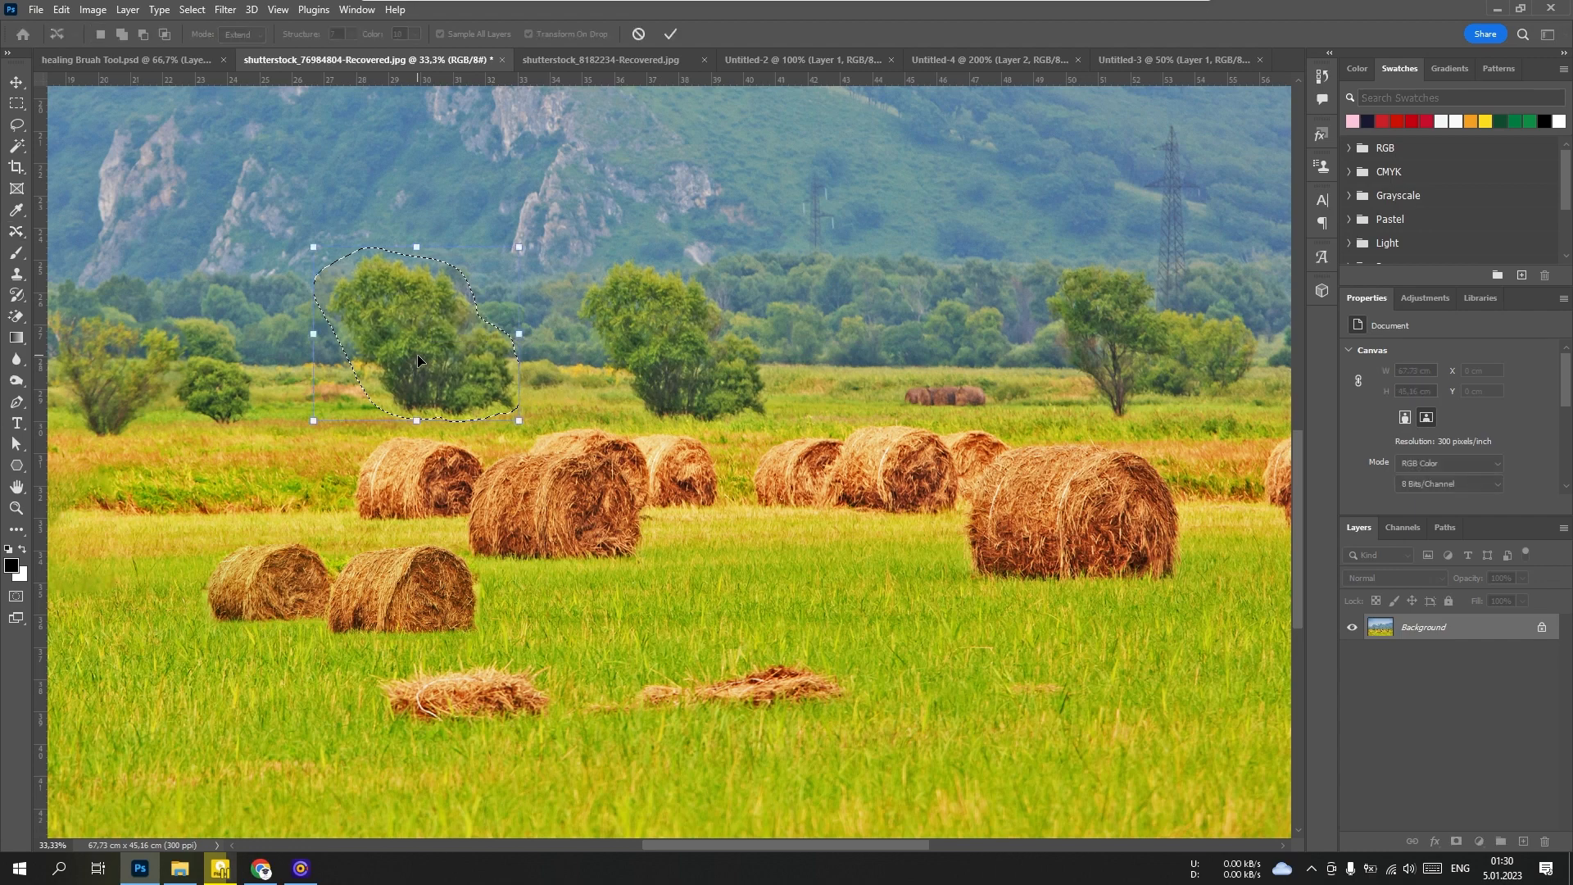
{"action": "left_click_drag", "start_coordinate": [637, 368], "coordinate": [800, 369]}
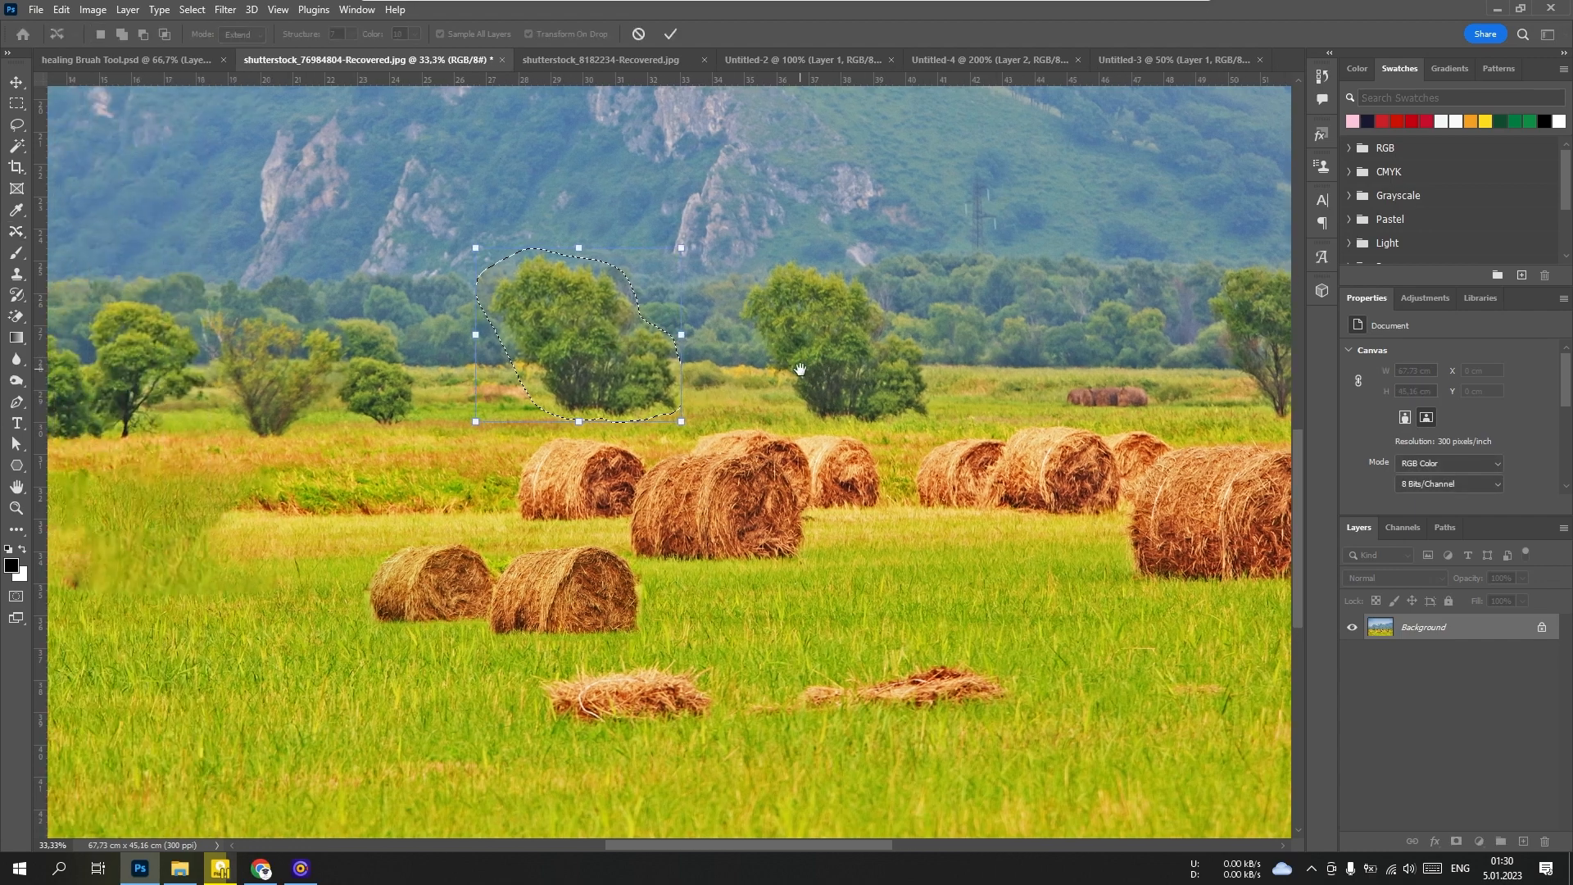
{"action": "left_click", "coordinate": [670, 35]}
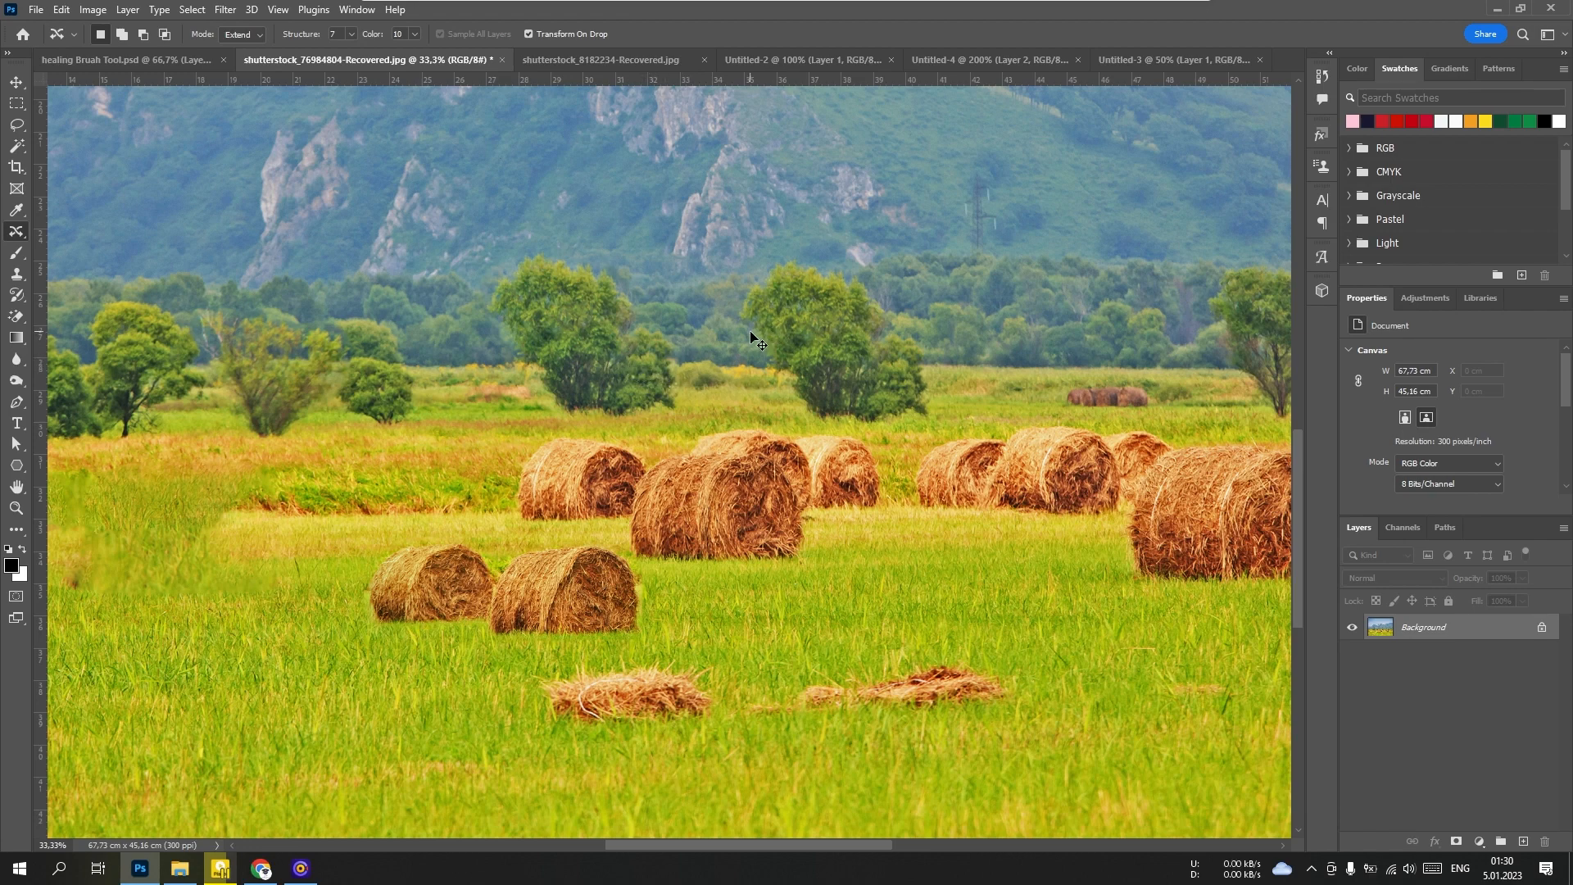
{"action": "key", "text": "ctrl+z"}
{"action": "key", "text": "ctrl+shift+z"}
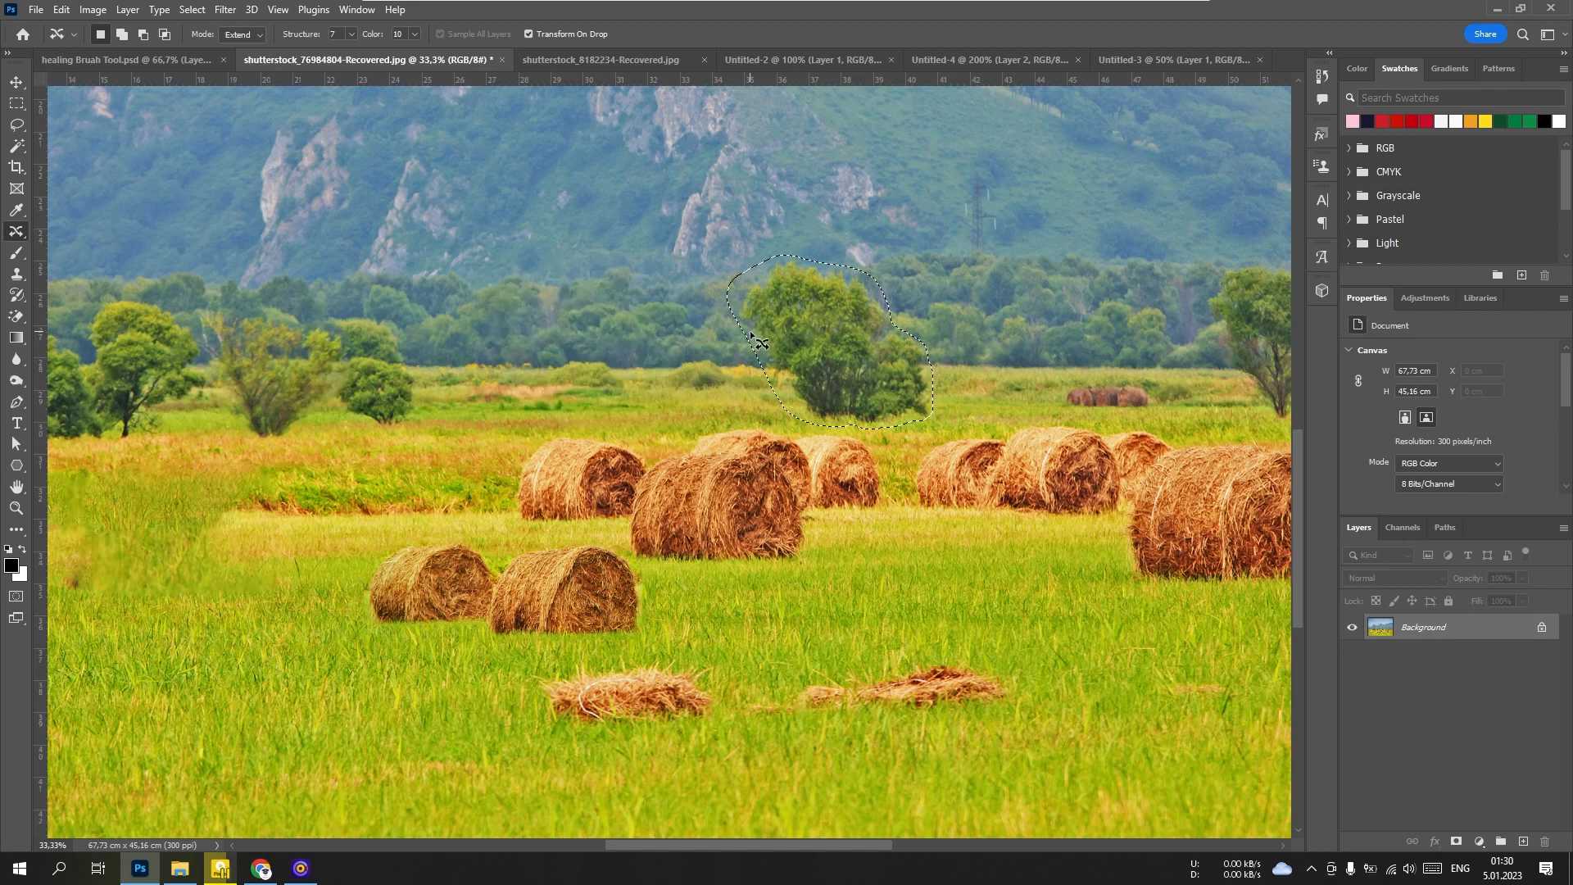
Duplicate the selected tree into the gap to its left, flip the copy horizontally, apply it, and deselect
{"action": "left_click_drag", "start_coordinate": [847, 357], "coordinate": [570, 347]}
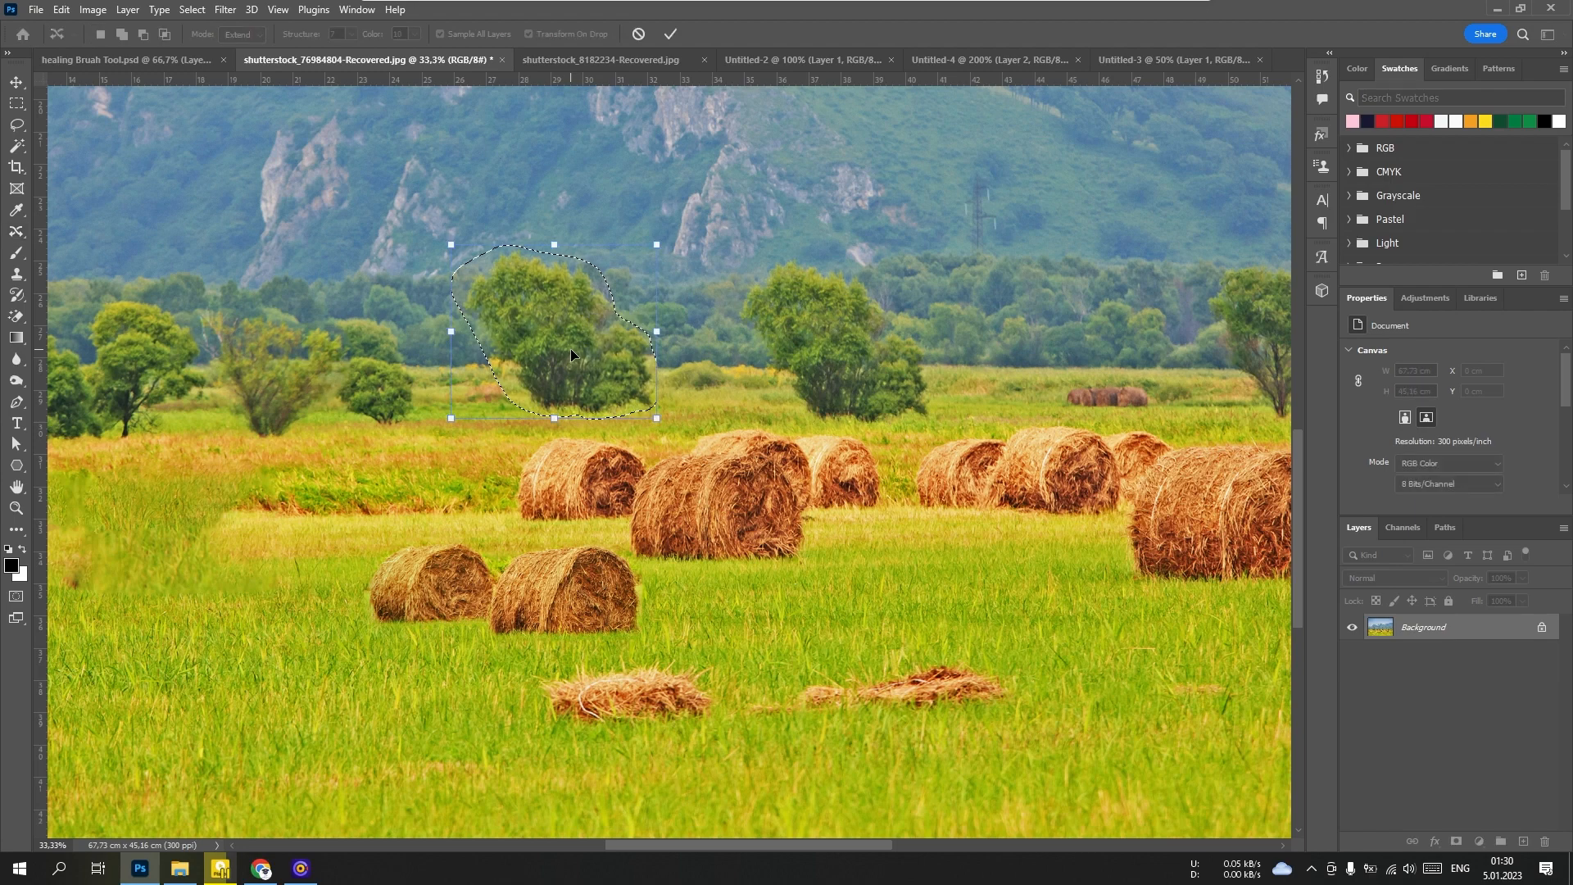
{"action": "right_click", "coordinate": [667, 332]}
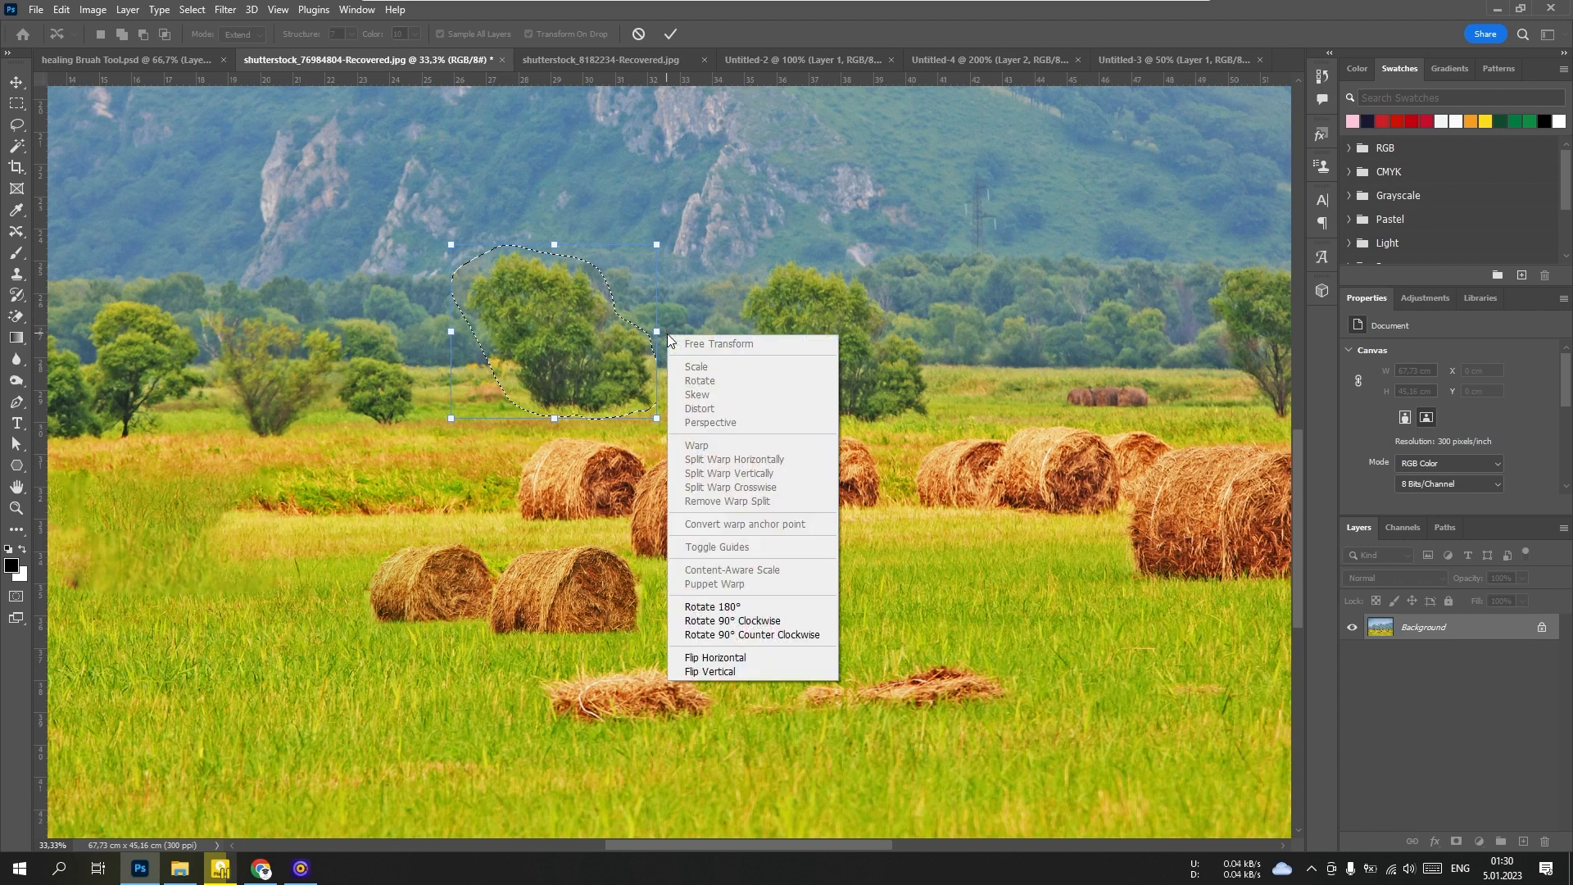
{"action": "left_click", "coordinate": [746, 657]}
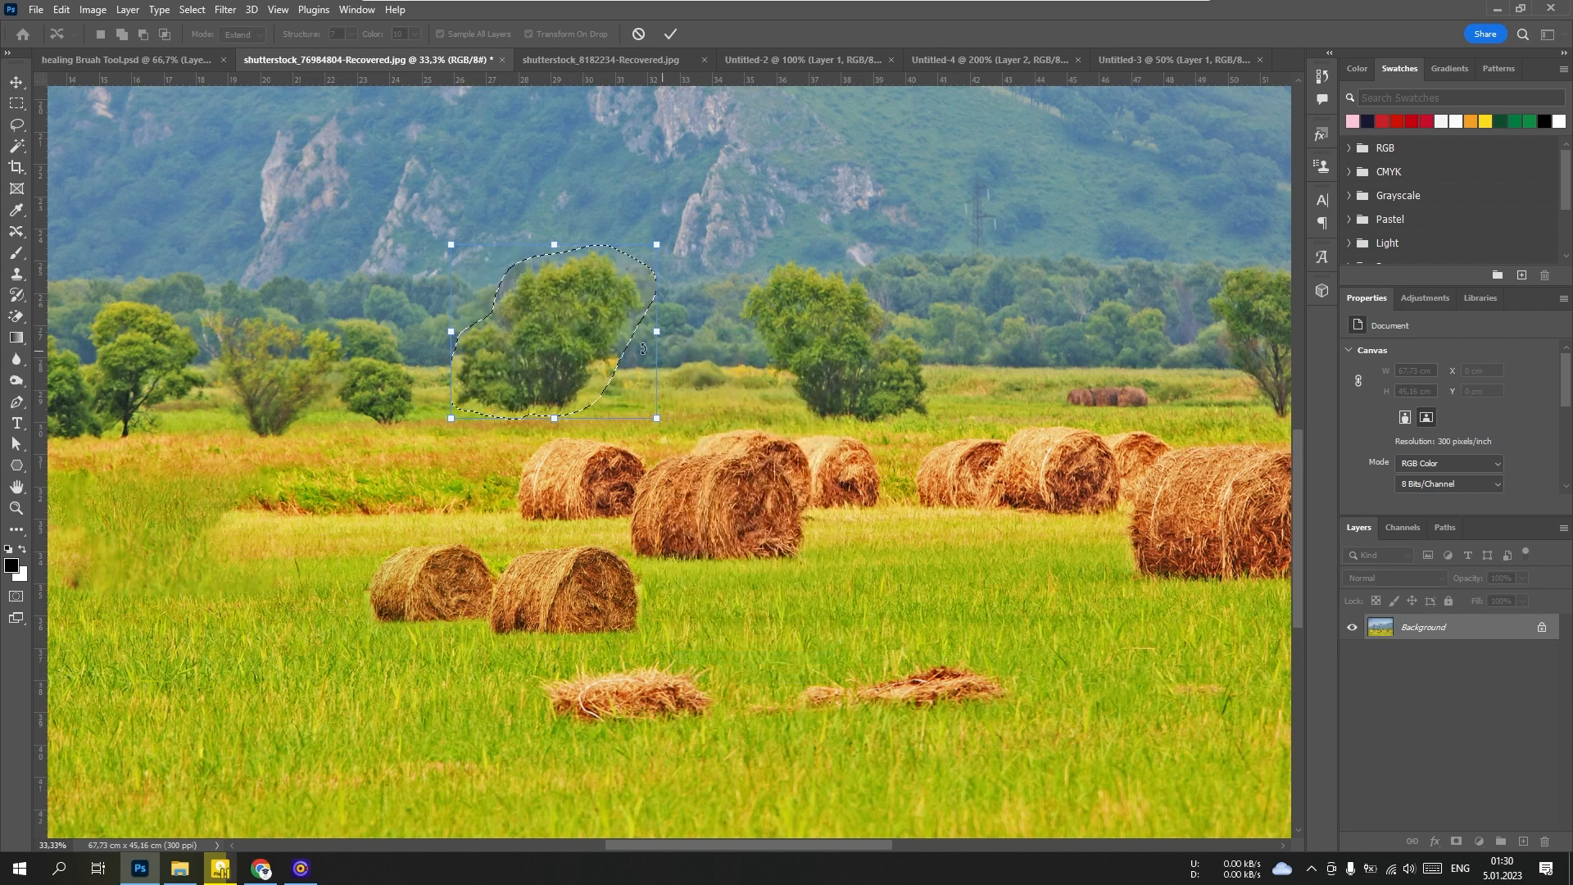
{"action": "left_click", "coordinate": [668, 34]}
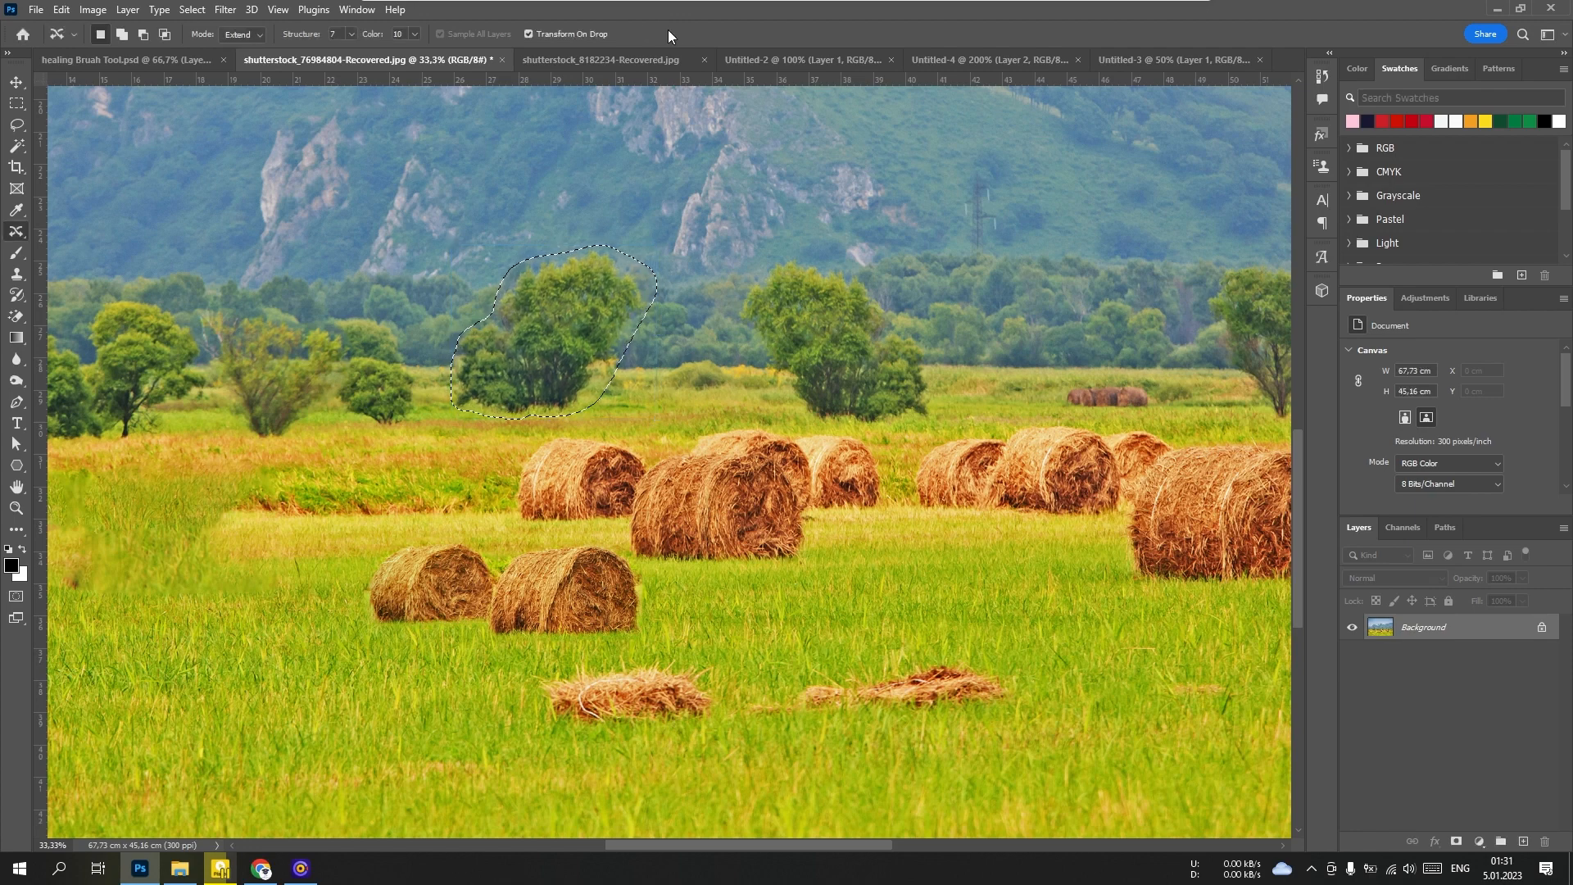
{"action": "left_click", "coordinate": [661, 341]}
{"action": "left_click_drag", "start_coordinate": [625, 419], "coordinate": [495, 367]}
{"action": "left_click_drag", "start_coordinate": [690, 429], "coordinate": [554, 435]}
{"action": "left_click_drag", "start_coordinate": [770, 414], "coordinate": [636, 436]}
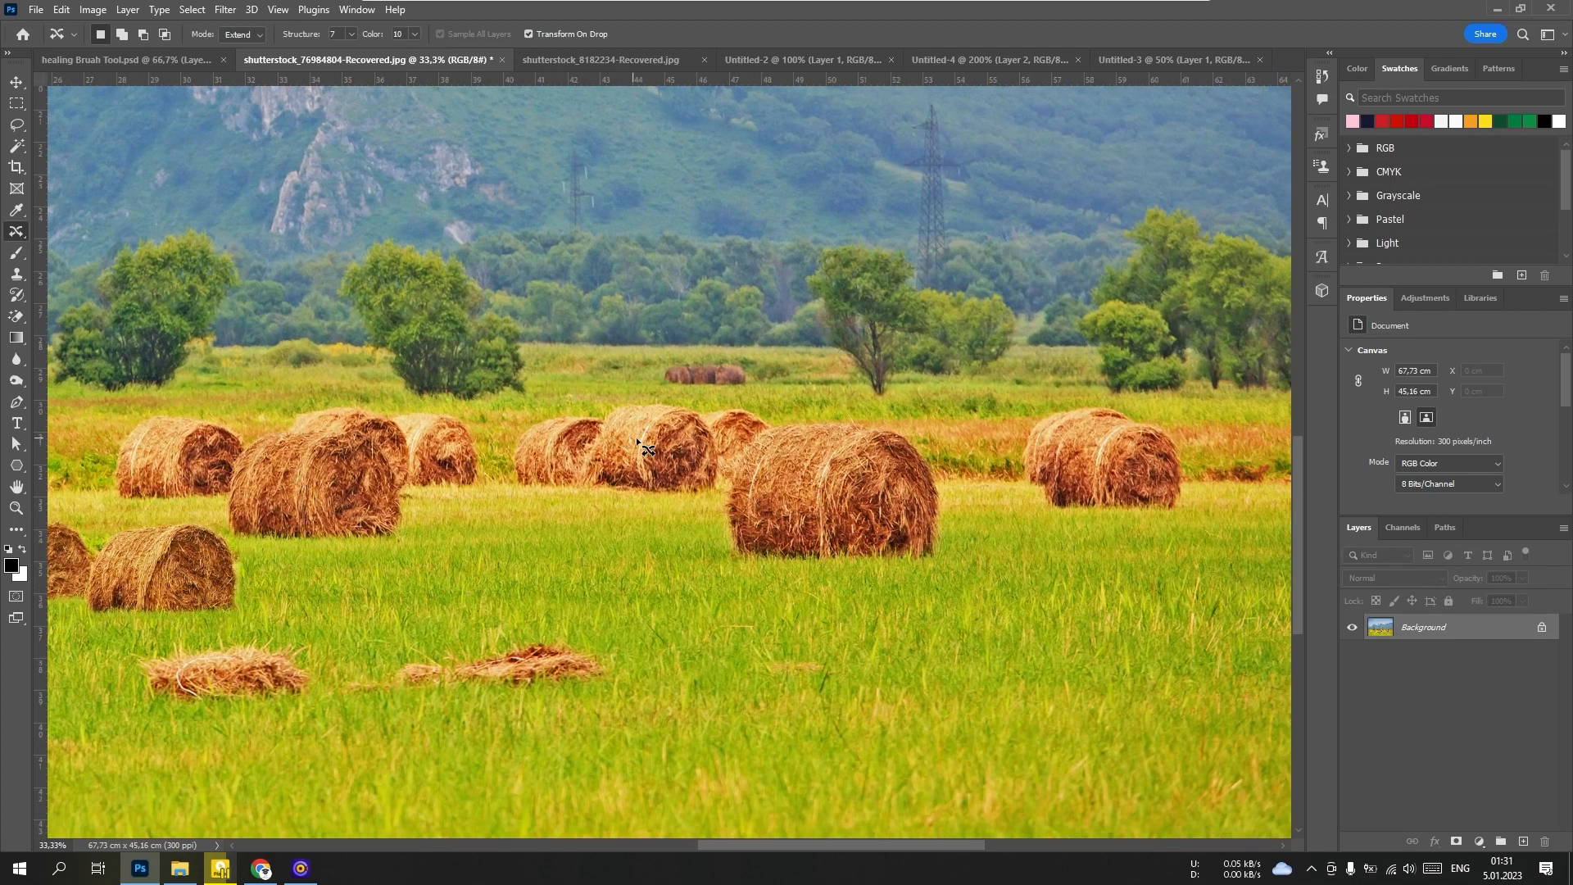
{"action": "left_click_drag", "start_coordinate": [824, 410], "coordinate": [983, 386]}
{"action": "left_click_drag", "start_coordinate": [653, 440], "coordinate": [1004, 433]}
{"action": "left_click_drag", "start_coordinate": [674, 443], "coordinate": [539, 284]}
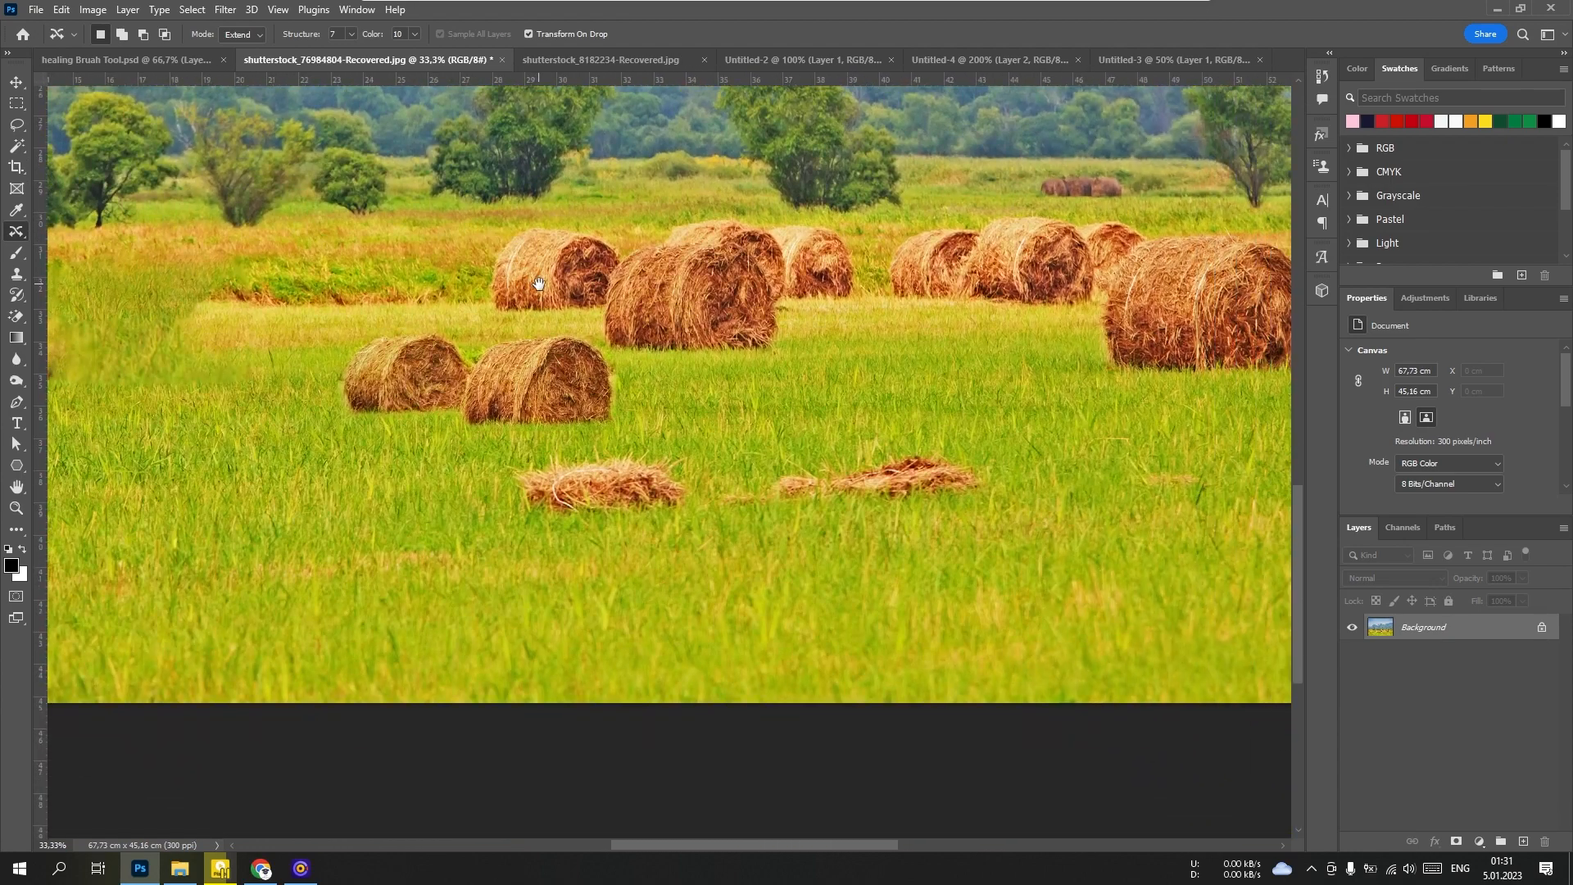
In the Eiffel Tower photo, draw a freehand selection around the silhouetted person at the right, including the shadow at the feet
{"action": "left_click", "coordinate": [601, 61]}
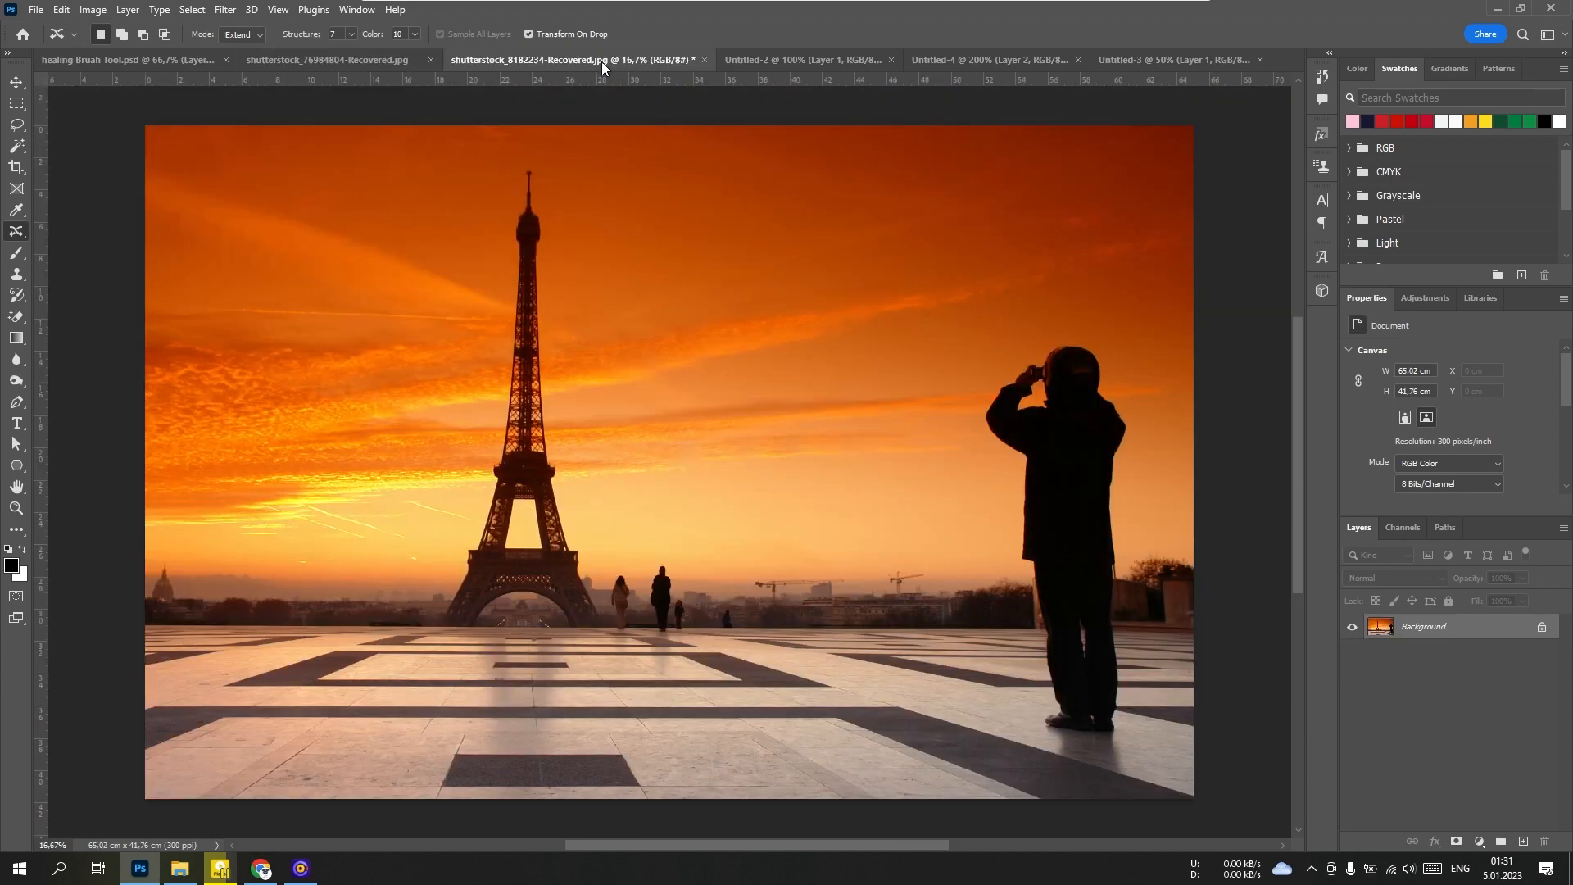
{"action": "left_click_drag", "start_coordinate": [869, 585], "coordinate": [822, 518]}
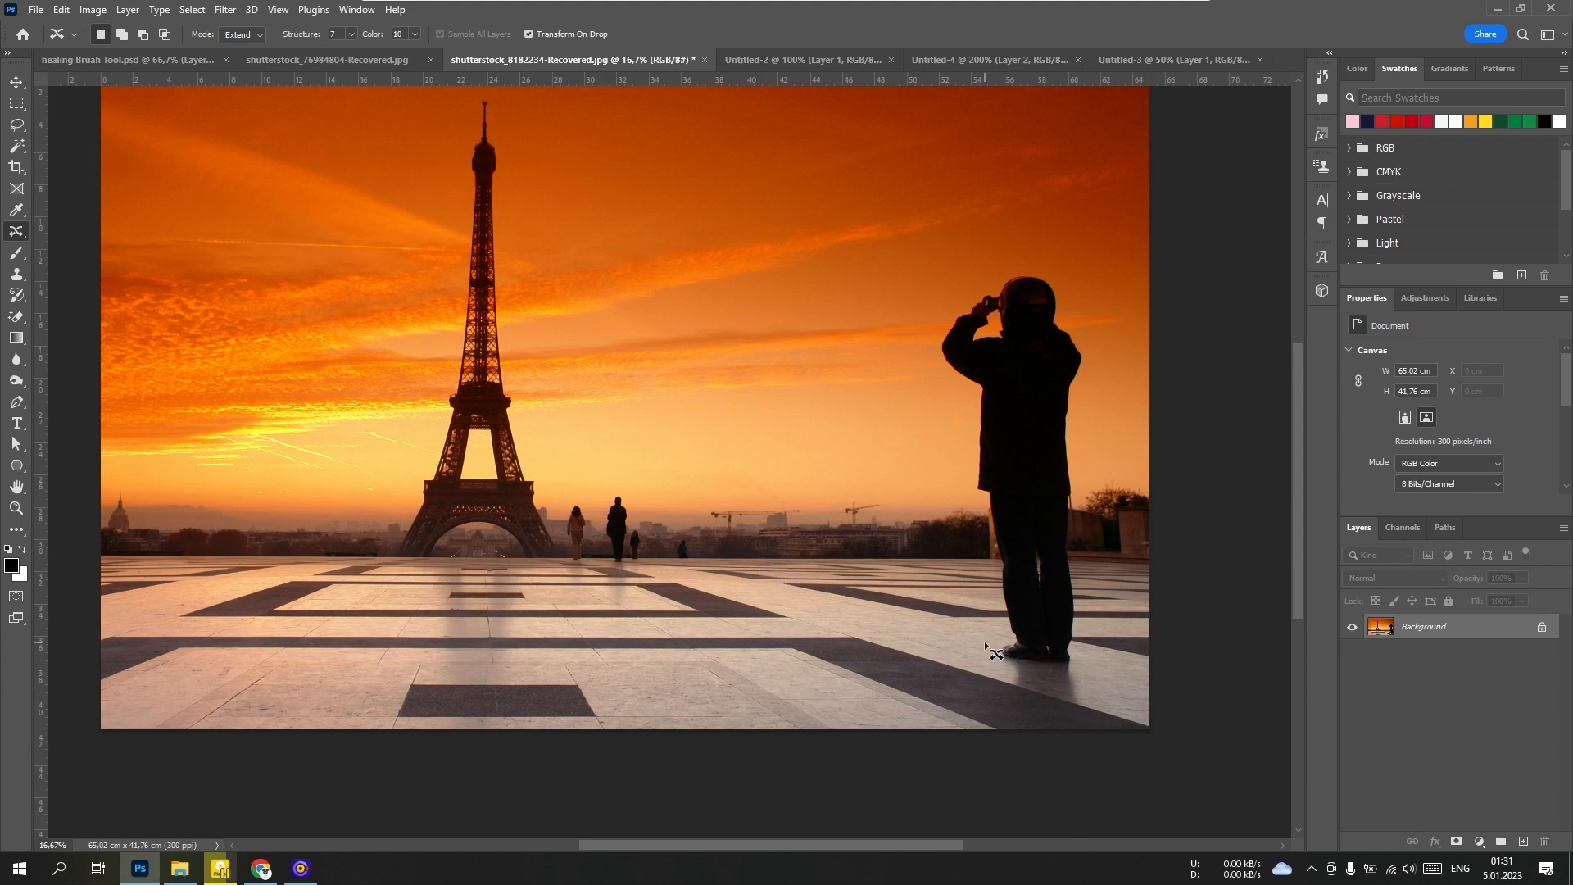
{"action": "mouse_move", "coordinate": [987, 644]}
{"action": "left_mouse_down"}
{"action": "mouse_move", "coordinate": [973, 420]}
{"action": "mouse_move", "coordinate": [936, 358]}
{"action": "mouse_move", "coordinate": [964, 295]}
{"action": "mouse_move", "coordinate": [1037, 265]}
{"action": "mouse_move", "coordinate": [1088, 351]}
{"action": "mouse_move", "coordinate": [1072, 439]}
{"action": "mouse_move", "coordinate": [1081, 708]}
{"action": "mouse_move", "coordinate": [1013, 687]}
{"action": "mouse_move", "coordinate": [992, 638]}
{"action": "mouse_move", "coordinate": [910, 575]}
{"action": "mouse_move", "coordinate": [559, 420]}
{"action": "left_mouse_up"}
{"action": "key", "text": "ctrl+plus"}
{"action": "key", "text": "ctrl+plus"}
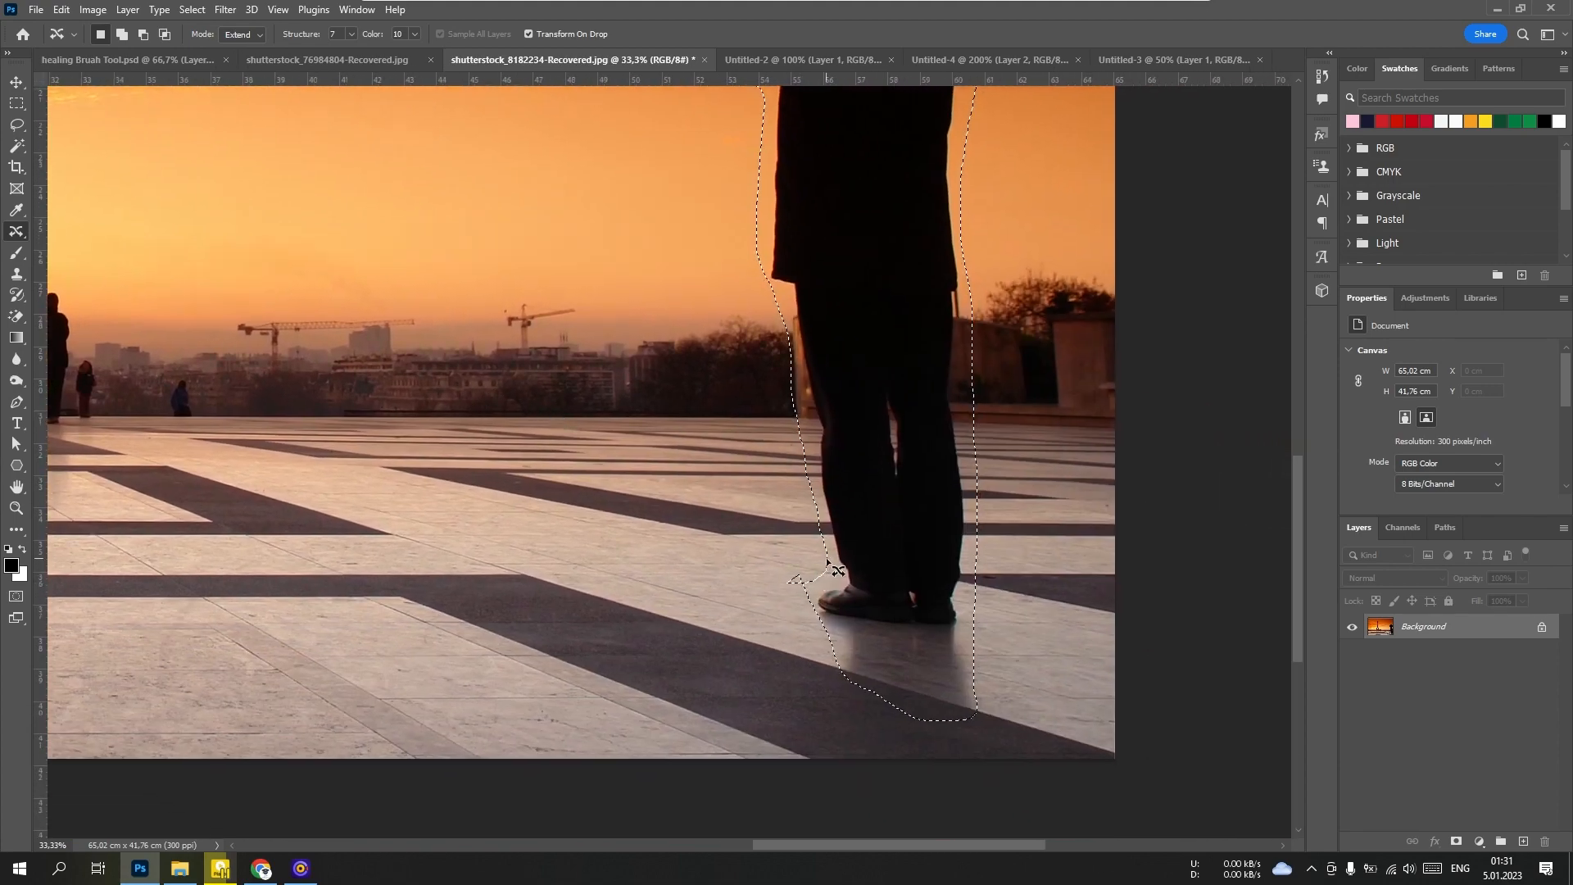
Subtract the stray edges from the selection around the head, sides and feet so it fits the silhouetted person more cleanly
{"action": "left_click", "coordinate": [143, 34]}
{"action": "mouse_move", "coordinate": [827, 559]}
{"action": "left_mouse_down"}
{"action": "mouse_move", "coordinate": [819, 603]}
{"action": "mouse_move", "coordinate": [784, 613]}
{"action": "mouse_move", "coordinate": [780, 576]}
{"action": "mouse_move", "coordinate": [824, 562]}
{"action": "left_mouse_up"}
{"action": "left_click_drag", "start_coordinate": [849, 369], "coordinate": [813, 740]}
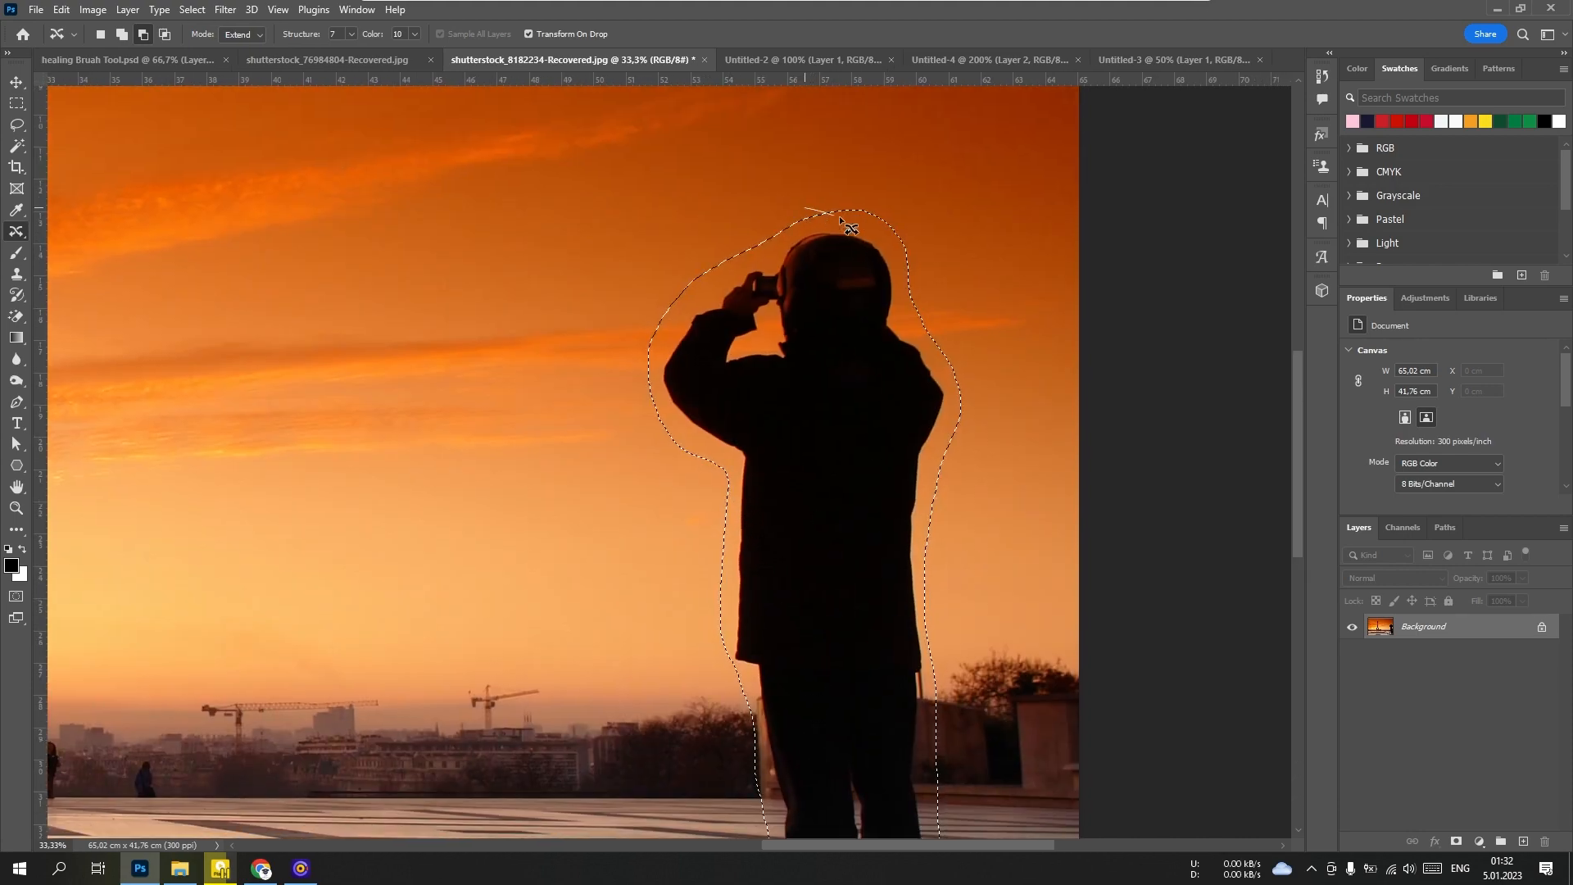
{"action": "left_click_drag", "start_coordinate": [817, 199], "coordinate": [807, 208]}
{"action": "left_click_drag", "start_coordinate": [851, 414], "coordinate": [816, 279]}
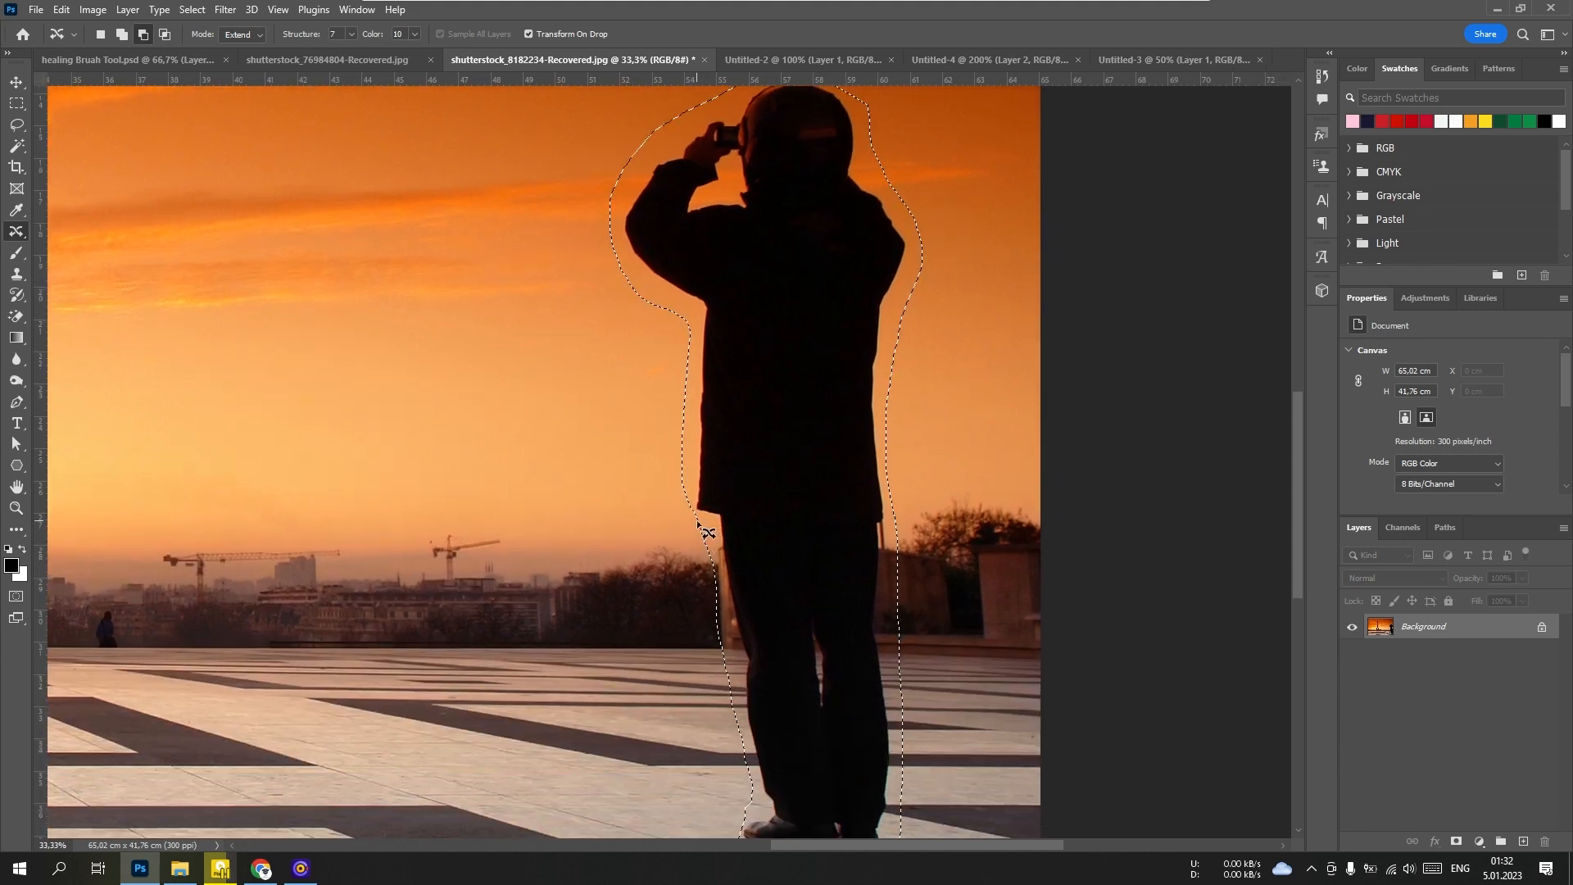
{"action": "mouse_move", "coordinate": [723, 560]}
{"action": "left_mouse_down"}
{"action": "mouse_move", "coordinate": [735, 665]}
{"action": "mouse_move", "coordinate": [709, 671]}
{"action": "mouse_move", "coordinate": [700, 531]}
{"action": "left_mouse_up"}
{"action": "mouse_move", "coordinate": [738, 654]}
{"action": "left_mouse_down"}
{"action": "mouse_move", "coordinate": [735, 713]}
{"action": "mouse_move", "coordinate": [718, 699]}
{"action": "mouse_move", "coordinate": [737, 649]}
{"action": "left_mouse_up"}
{"action": "mouse_move", "coordinate": [896, 491]}
{"action": "left_mouse_down"}
{"action": "mouse_move", "coordinate": [883, 573]}
{"action": "mouse_move", "coordinate": [896, 654]}
{"action": "mouse_move", "coordinate": [921, 566]}
{"action": "mouse_move", "coordinate": [901, 488]}
{"action": "left_mouse_up"}
Duplicate the selected silhouetted person onto the plaza between the Eiffel Tower and the original, and shrink the copy to suit the distant people
{"action": "left_click_drag", "start_coordinate": [795, 384], "coordinate": [346, 382]}
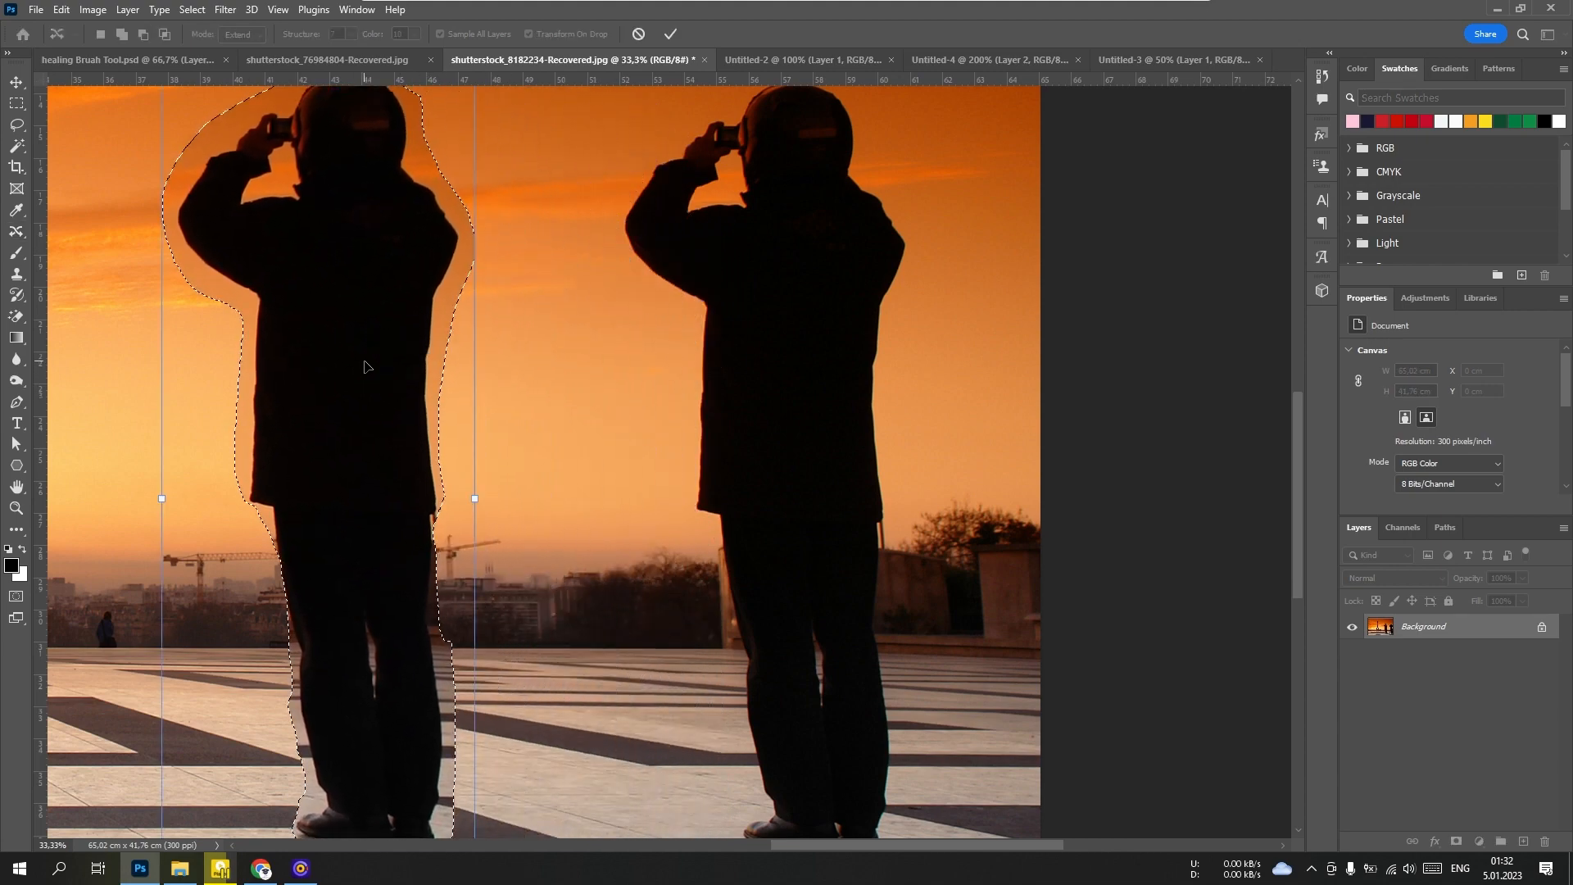
{"action": "key", "text": "ctrl+minus"}
{"action": "key", "text": "ctrl+minus"}
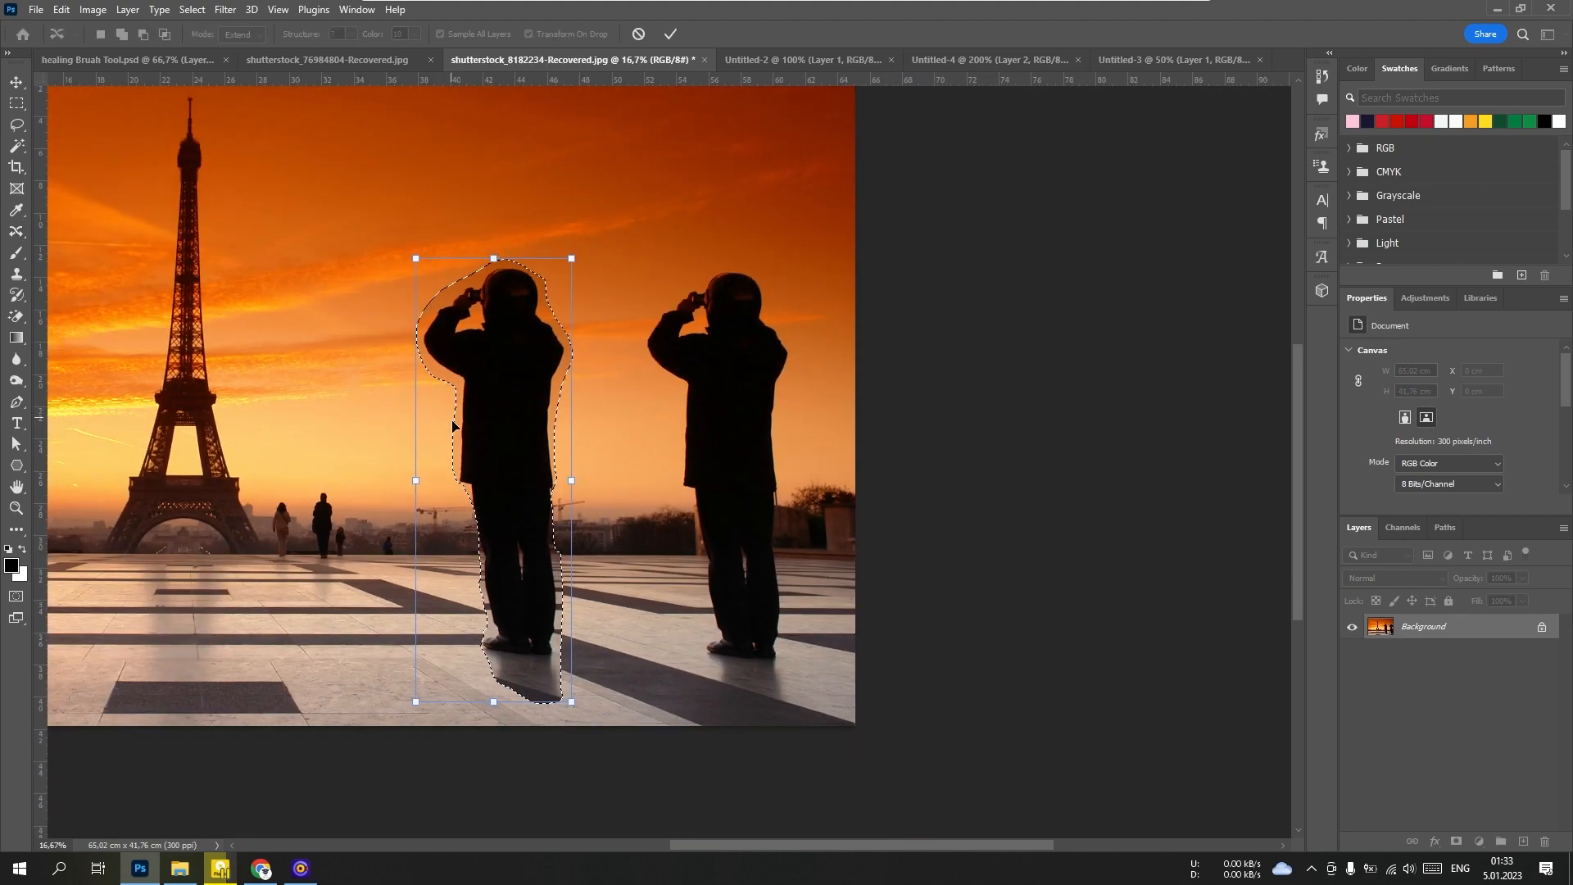
{"action": "left_click_drag", "start_coordinate": [529, 531], "coordinate": [472, 437]}
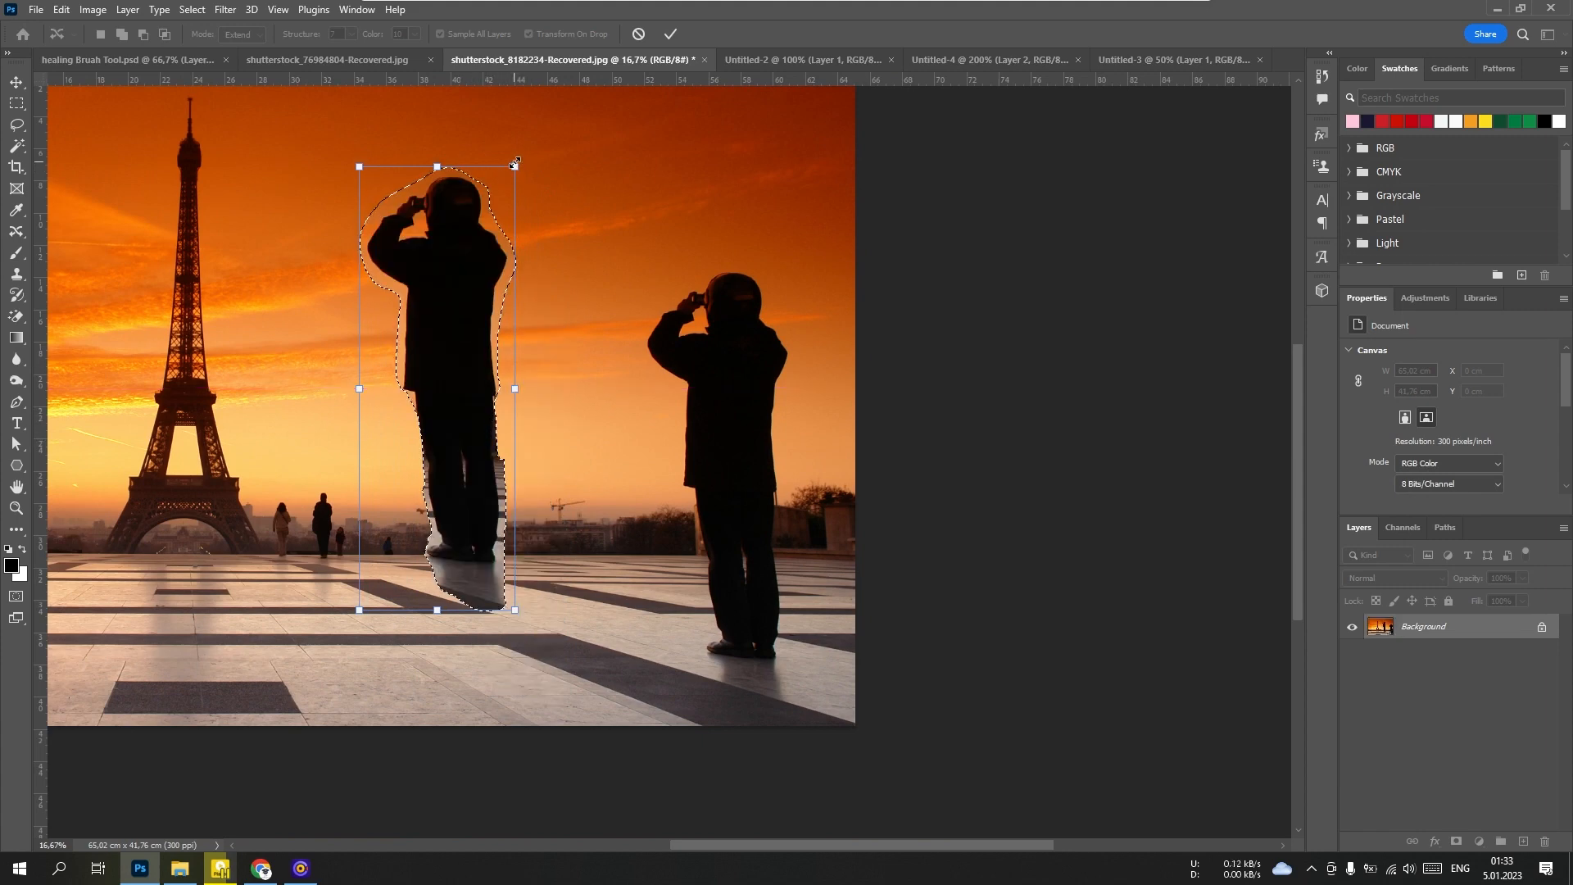
{"action": "left_click_drag", "start_coordinate": [515, 163], "coordinate": [412, 446]}
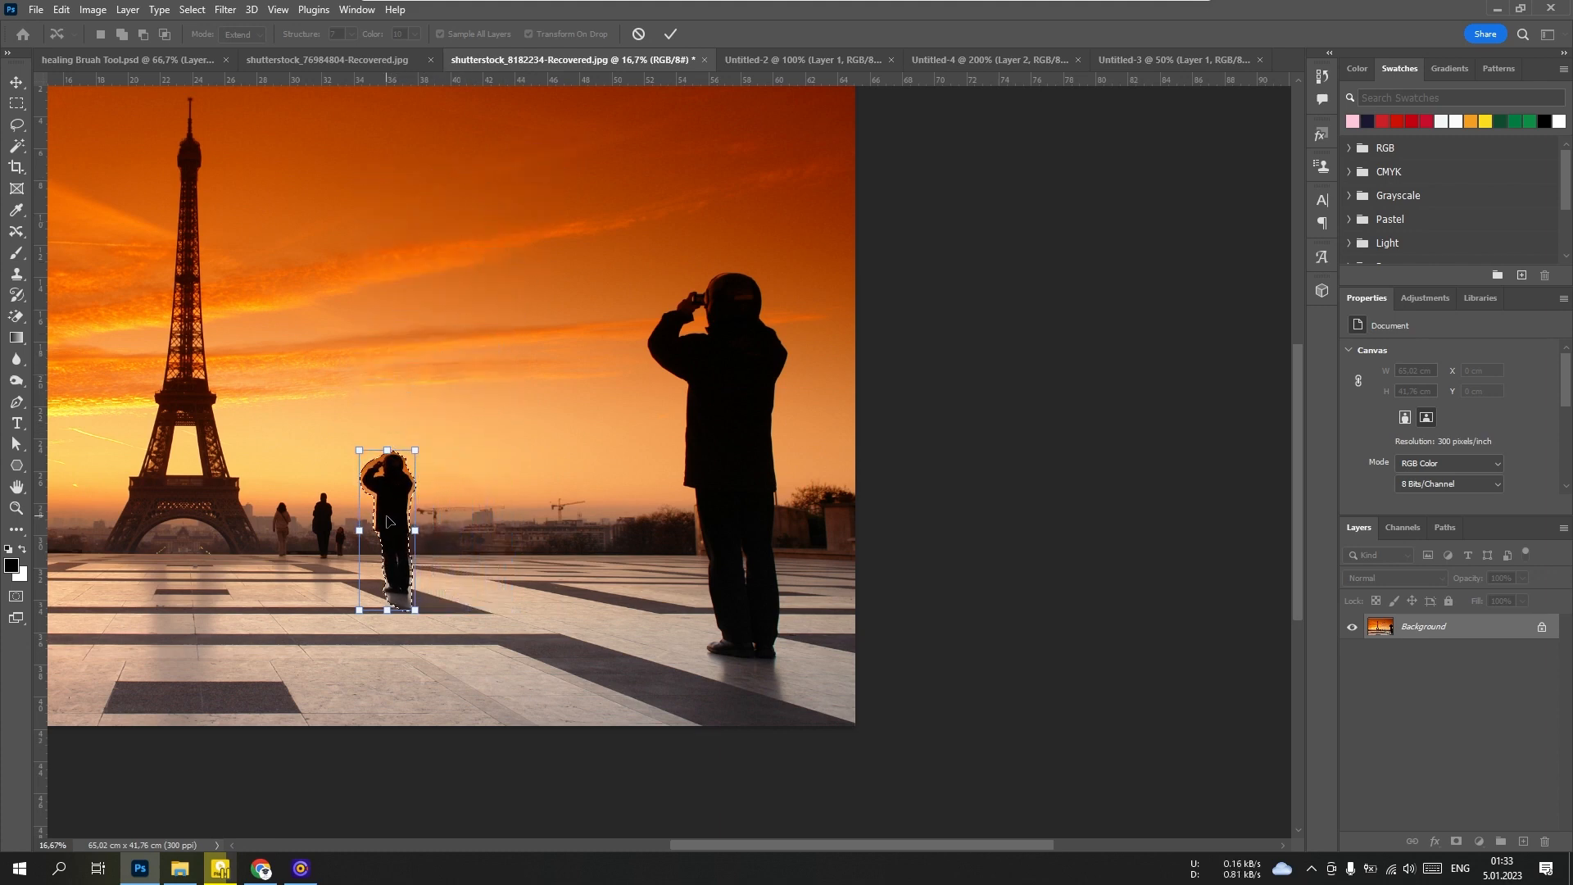
{"action": "left_click_drag", "start_coordinate": [387, 521], "coordinate": [409, 495]}
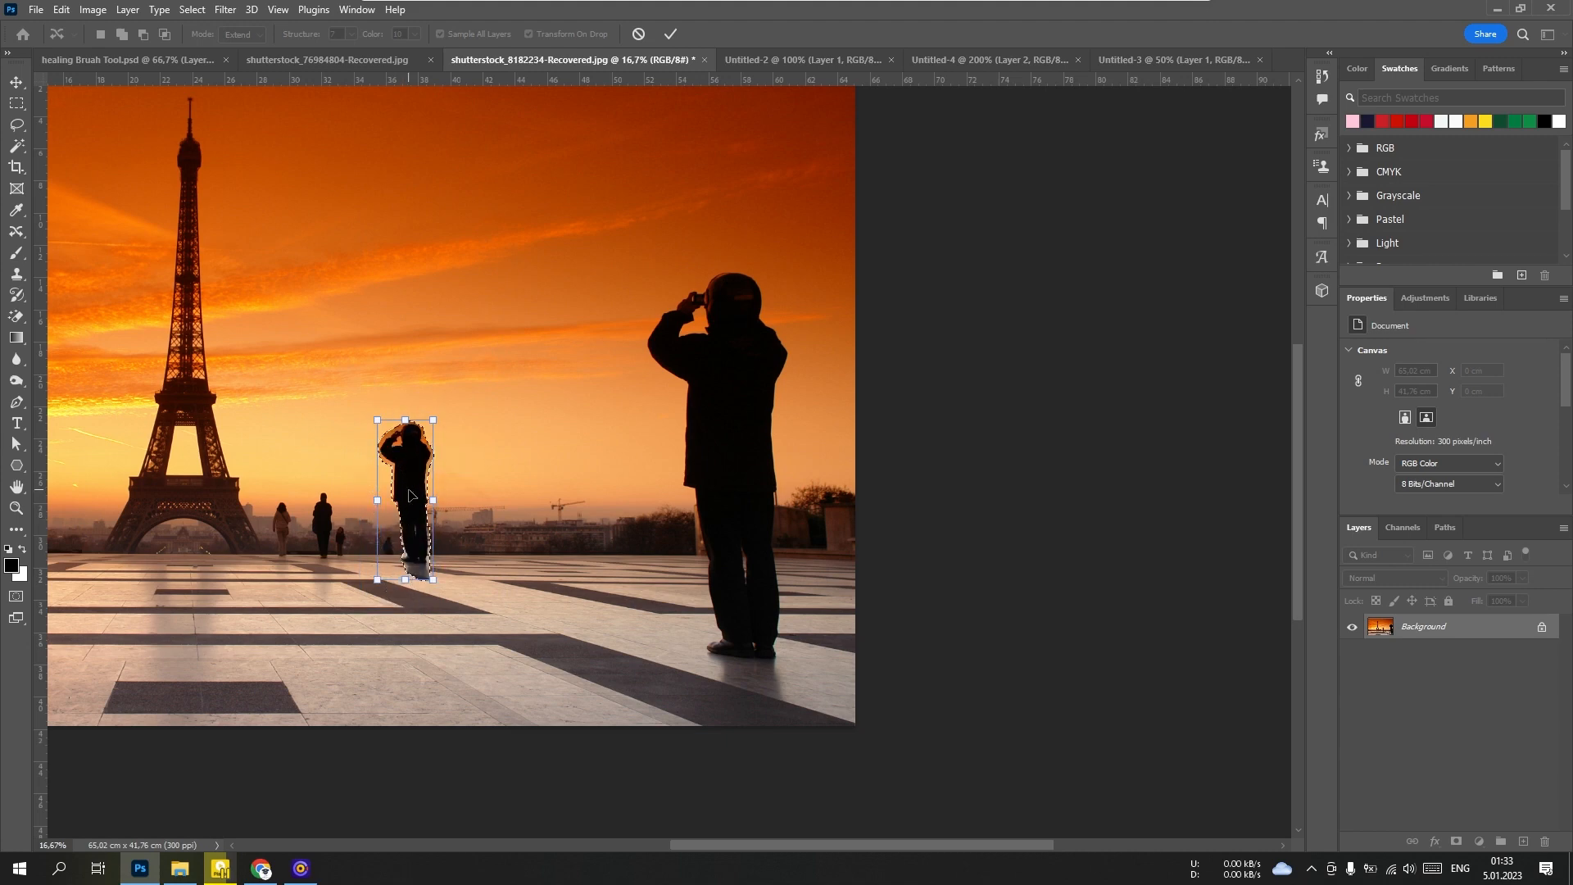
{"action": "left_click_drag", "start_coordinate": [432, 419], "coordinate": [429, 496]}
Place the copied person just beside the distant figures, shrink it slightly to match their scale, apply the duplication, and deselect
{"action": "key", "text": "ctrl+plus"}
{"action": "key", "text": "ctrl+plus"}
{"action": "key", "text": "ctrl+plus"}
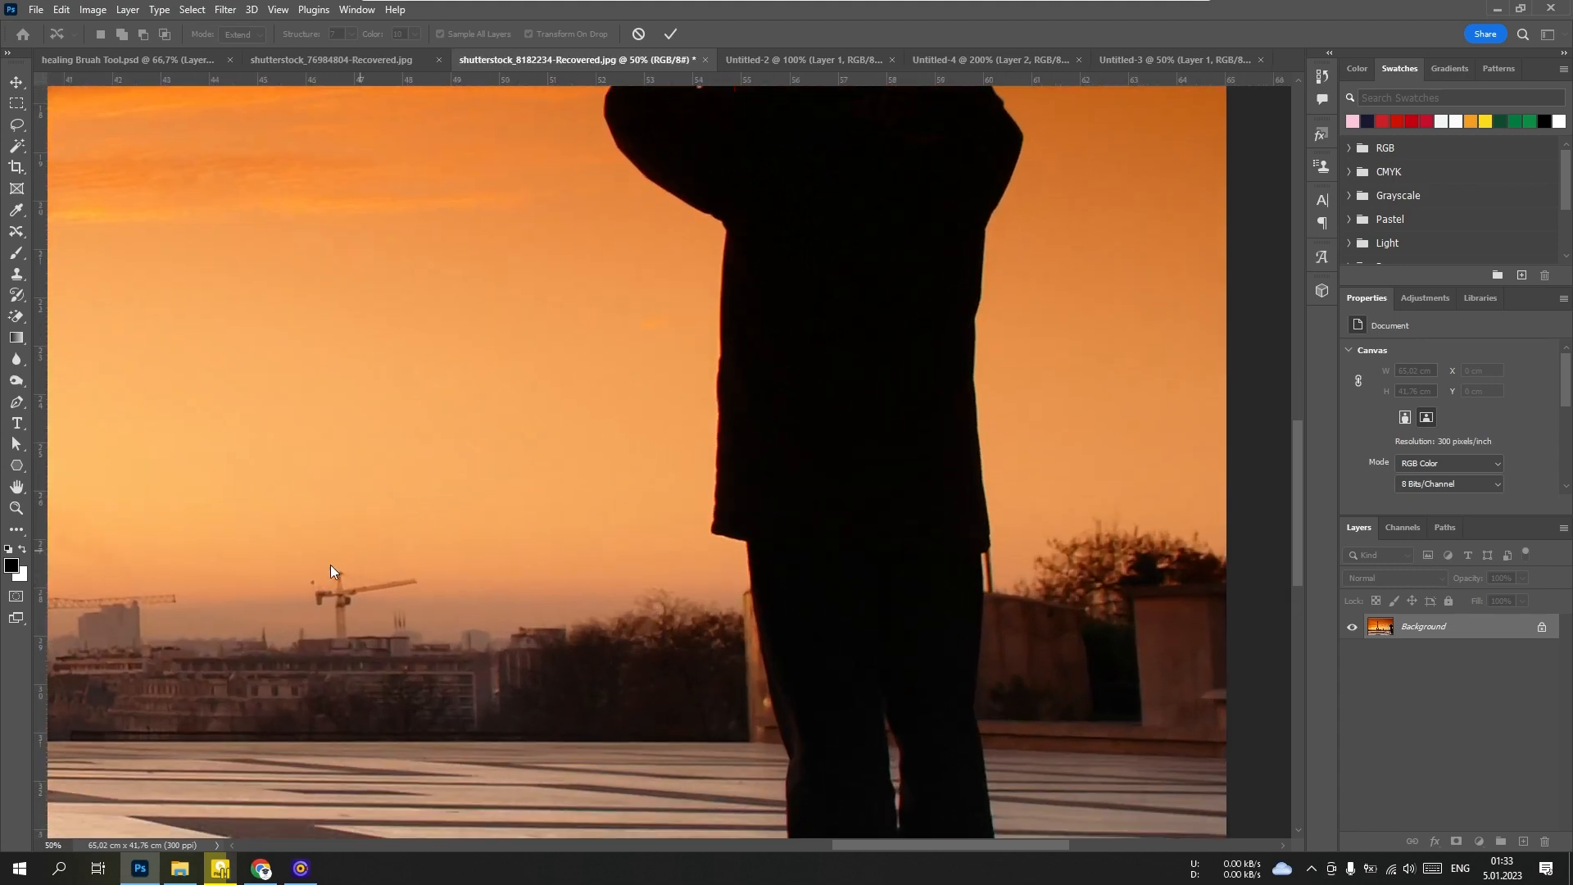
{"action": "left_click_drag", "start_coordinate": [262, 644], "coordinate": [943, 605]}
{"action": "left_click_drag", "start_coordinate": [611, 578], "coordinate": [388, 587]}
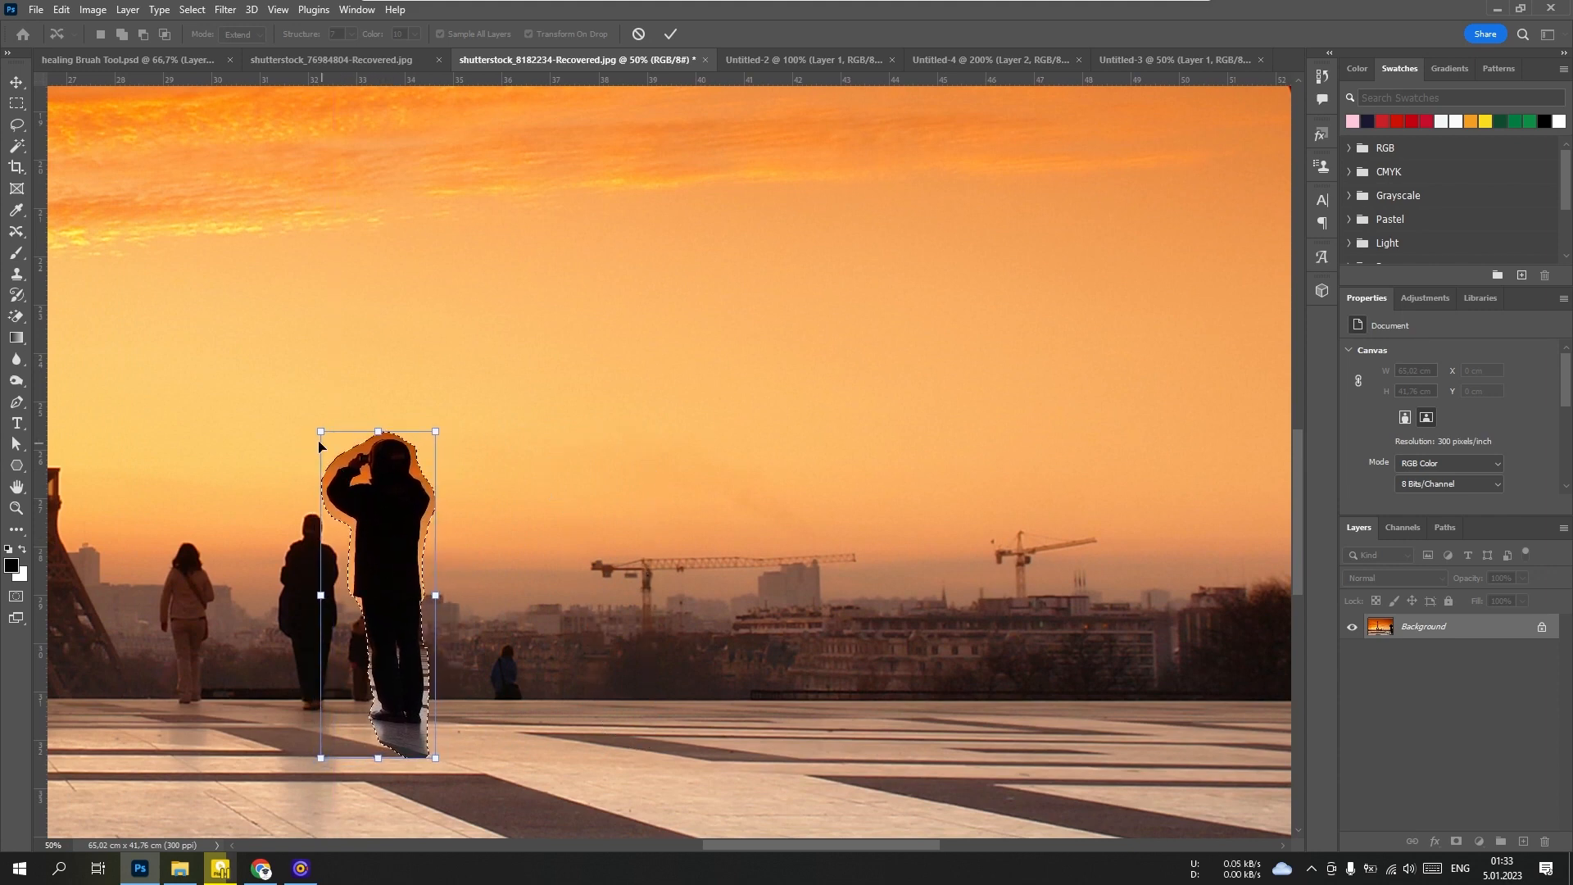
{"action": "left_click_drag", "start_coordinate": [319, 431], "coordinate": [336, 477]}
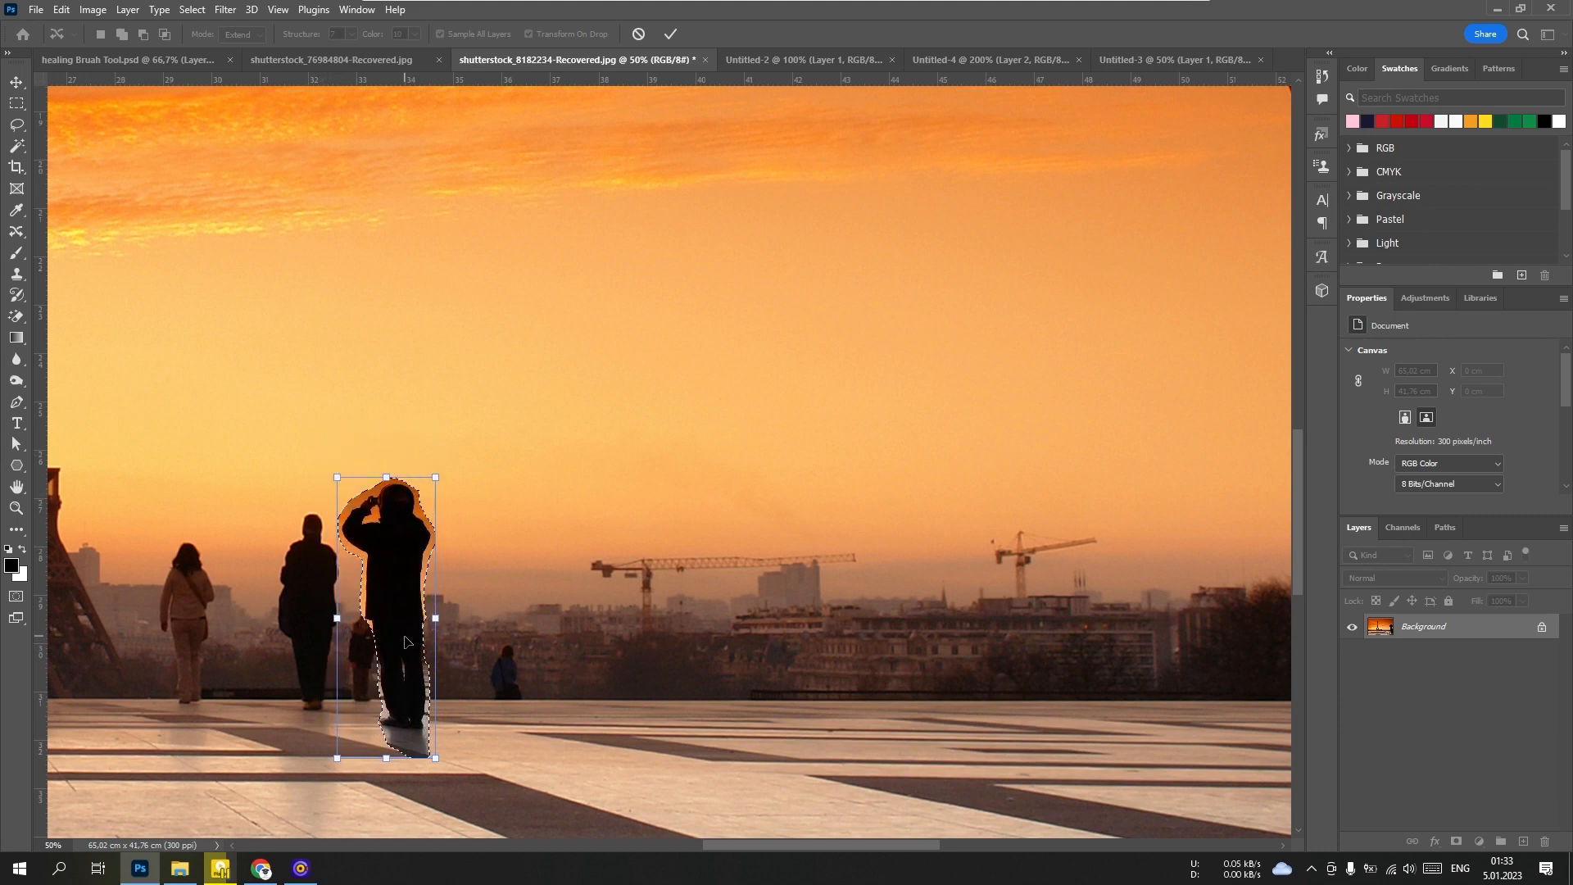
{"action": "left_click_drag", "start_coordinate": [405, 641], "coordinate": [391, 639]}
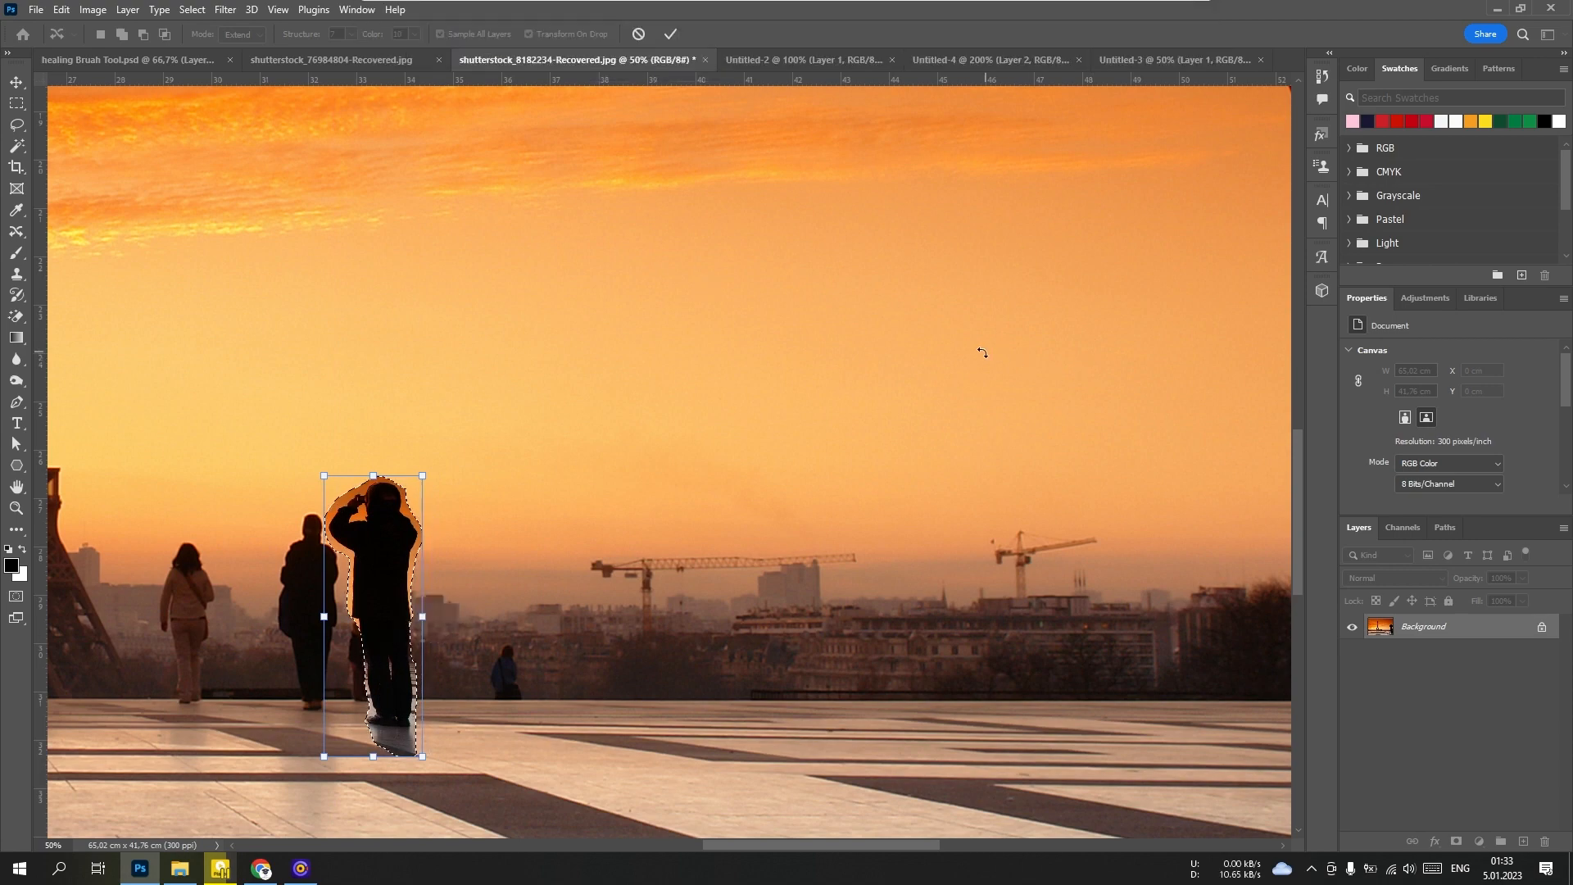
{"action": "key", "text": "ctrl+minus"}
{"action": "key", "text": "ctrl+minus"}
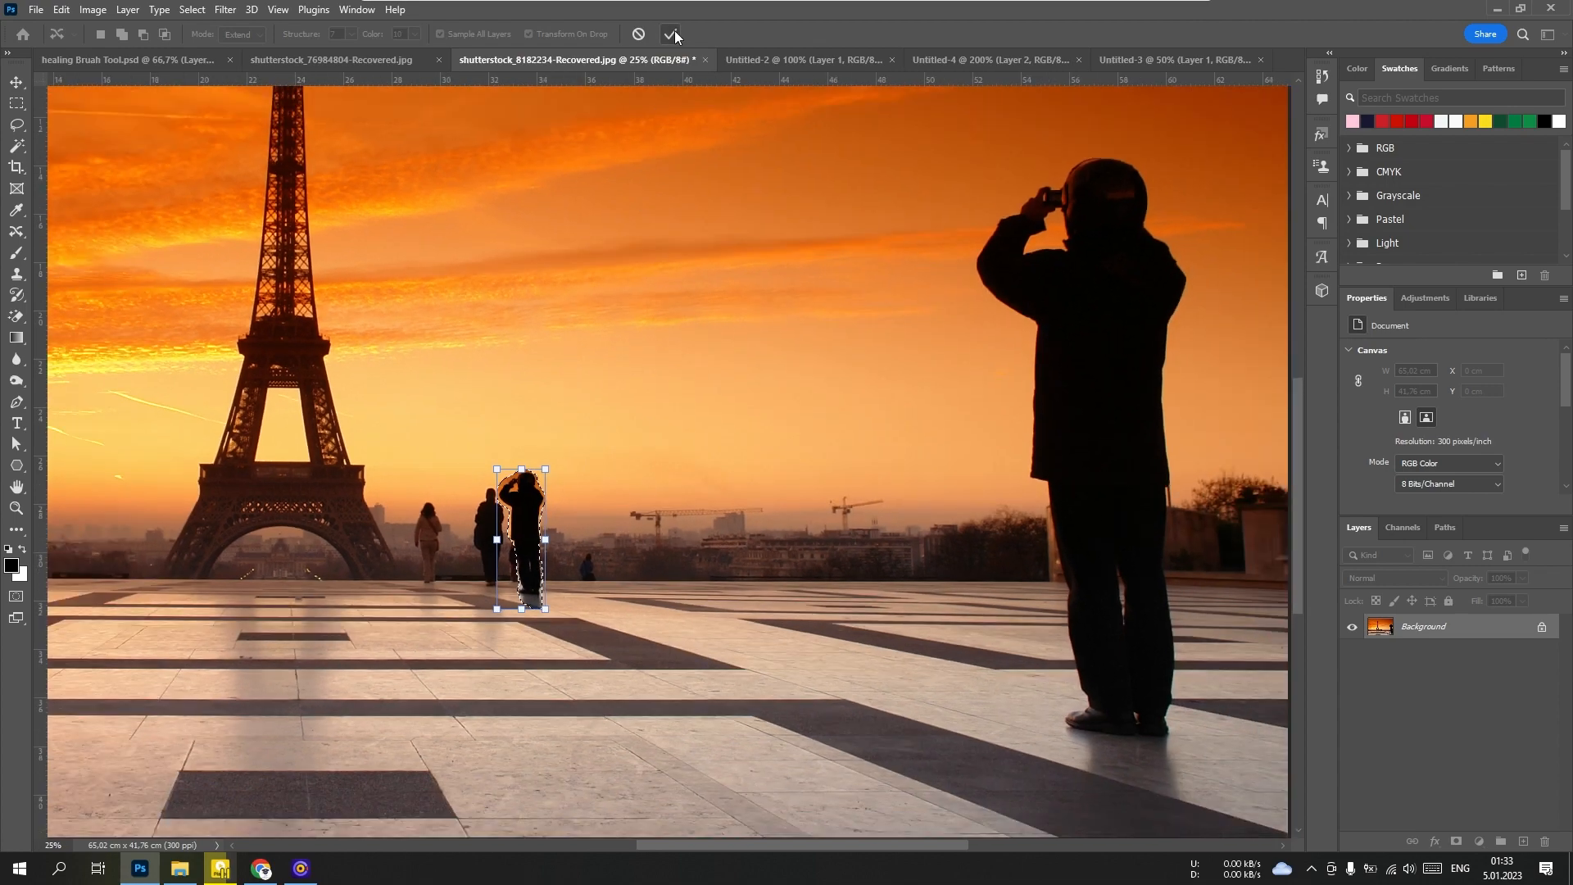
{"action": "left_click", "coordinate": [673, 34]}
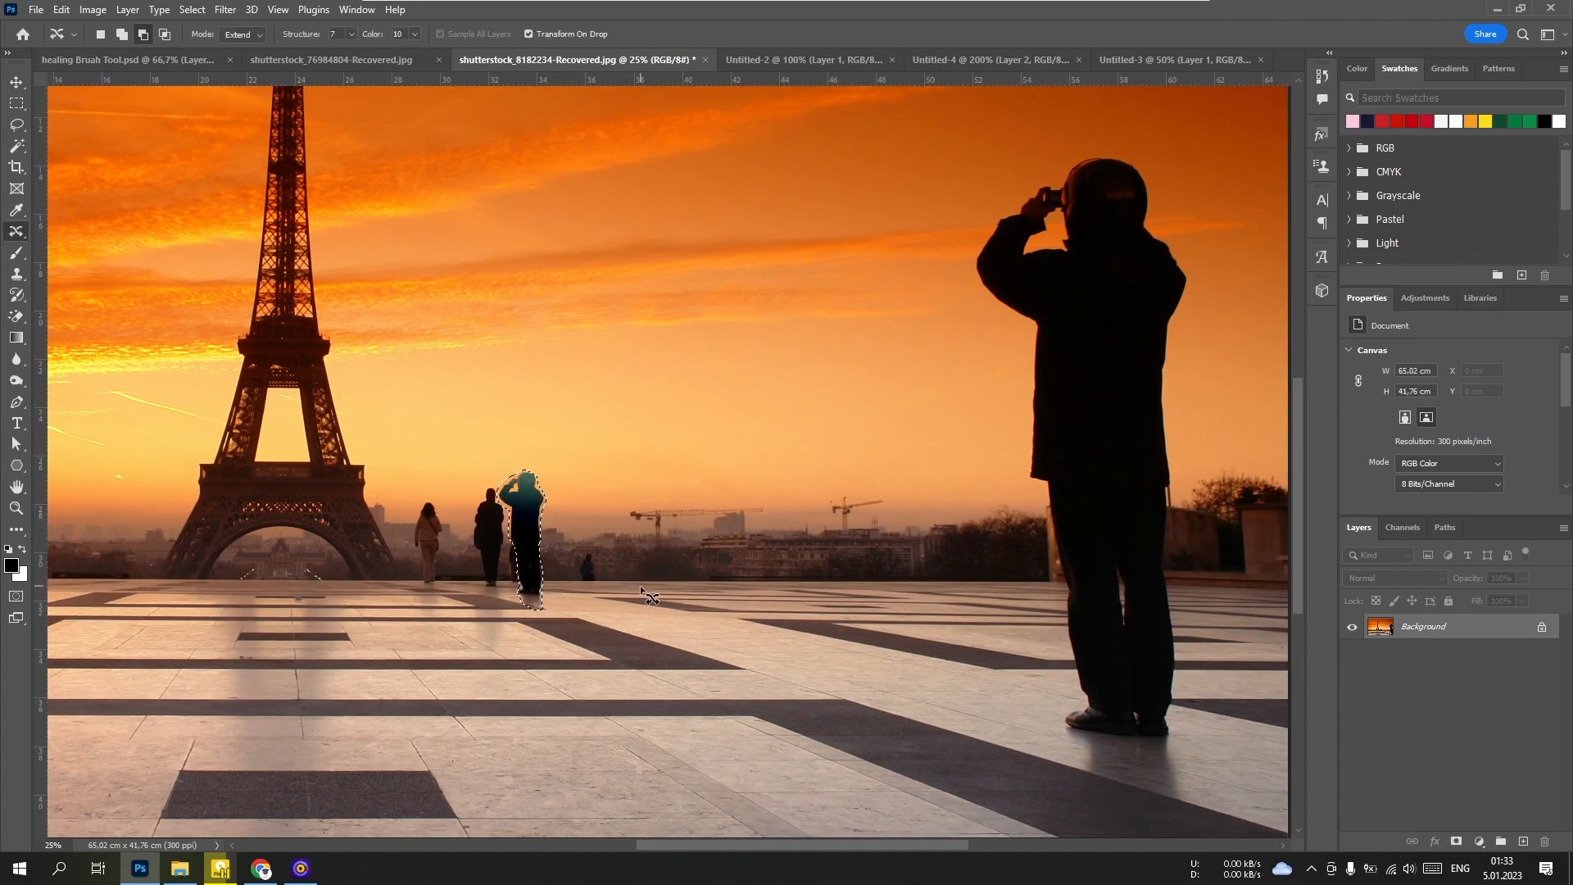
{"action": "key", "text": "ctrl+d"}
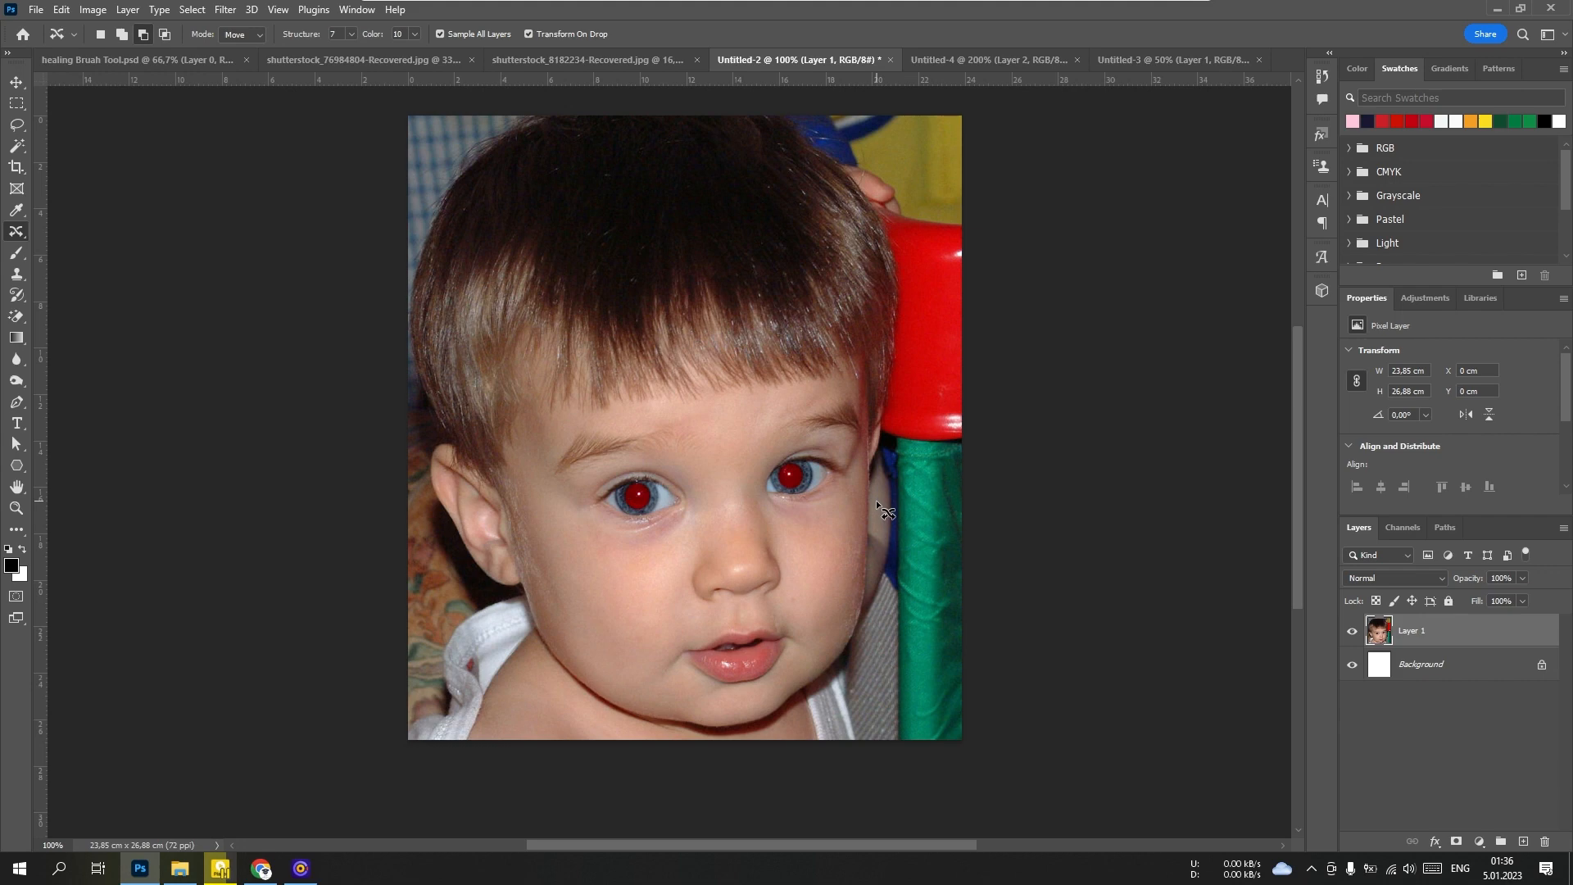
In the child's photo, correct the red pupils of both eyes with the Red Eye Tool
{"action": "key", "text": "ctrl+minus"}
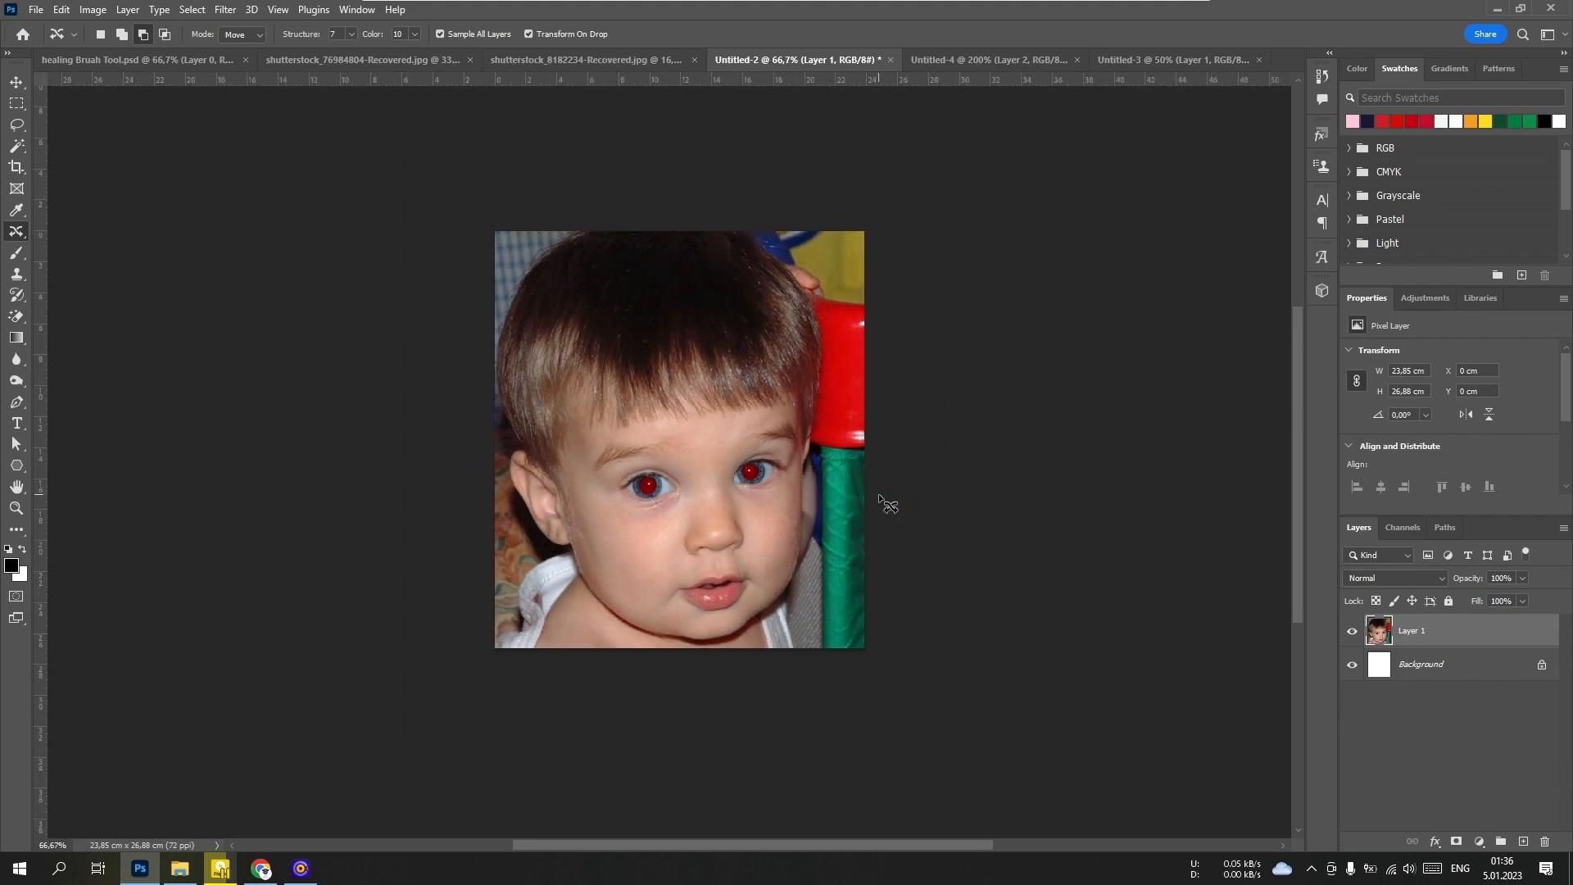
{"action": "right_click", "coordinate": [16, 232]}
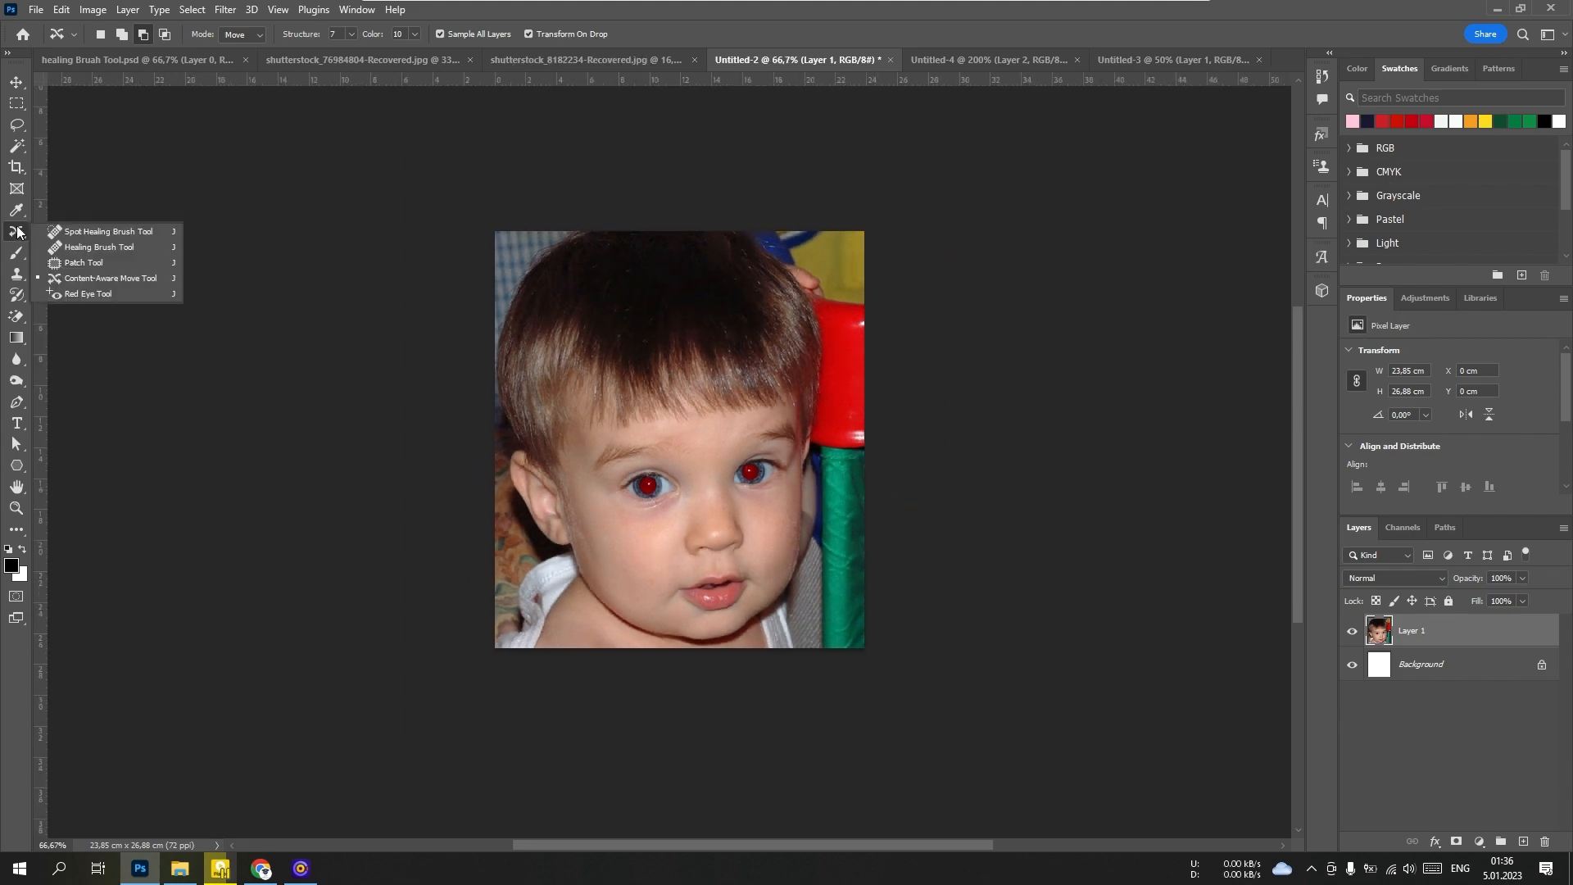
{"action": "left_click", "coordinate": [87, 293]}
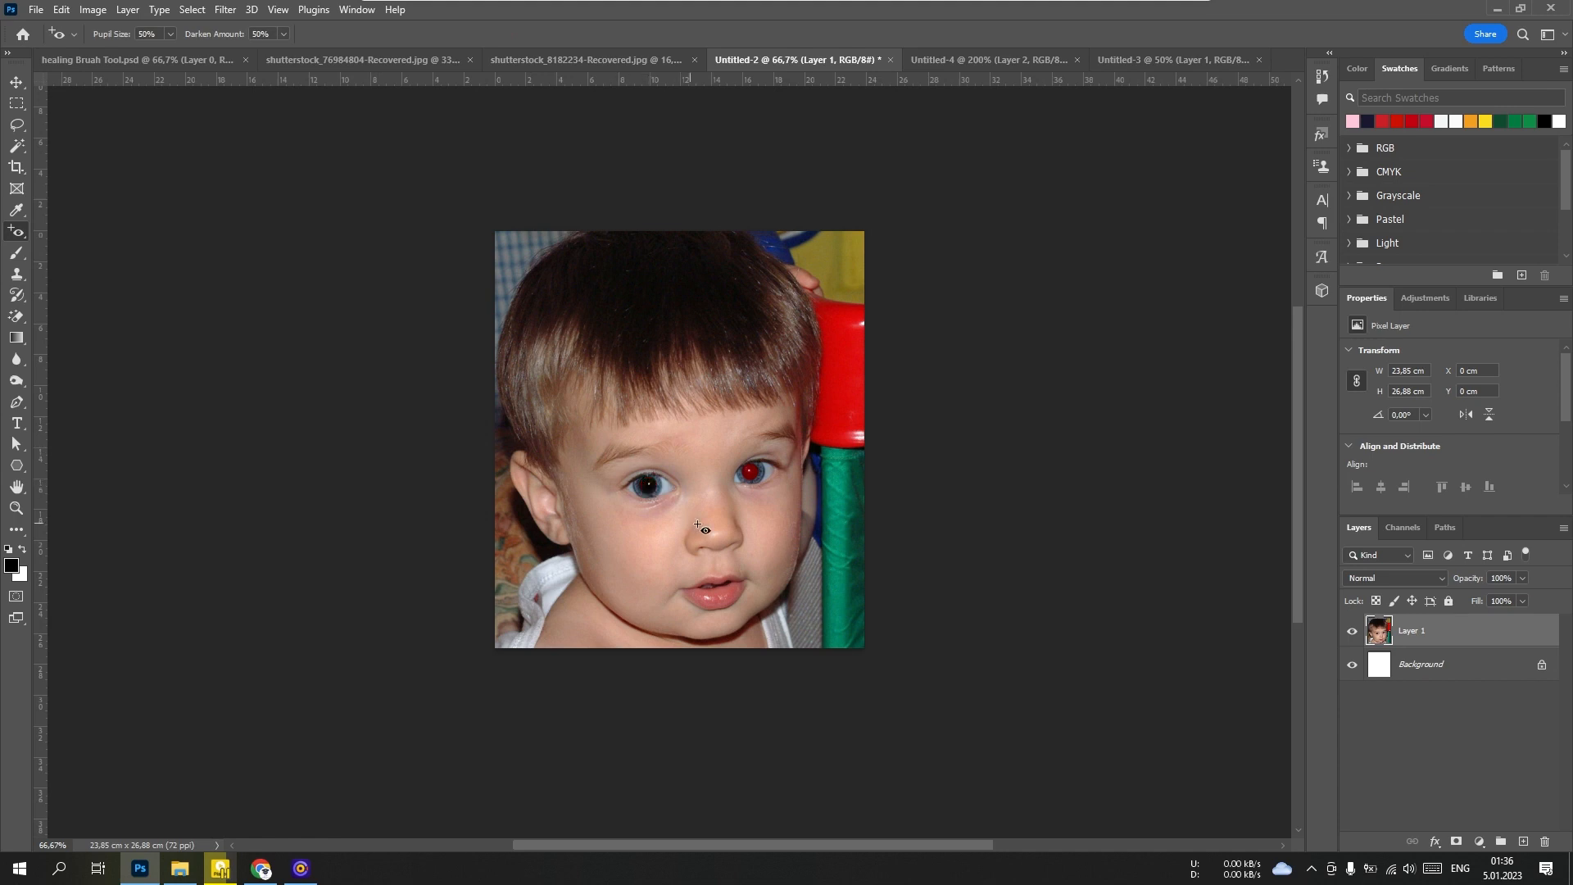
{"action": "left_click", "coordinate": [751, 468]}
In the Untitled-4 portrait, delete Layer 2 and remove the red from the man's eyes on Layer 1 with the Red Eye Tool
{"action": "left_click", "coordinate": [942, 62]}
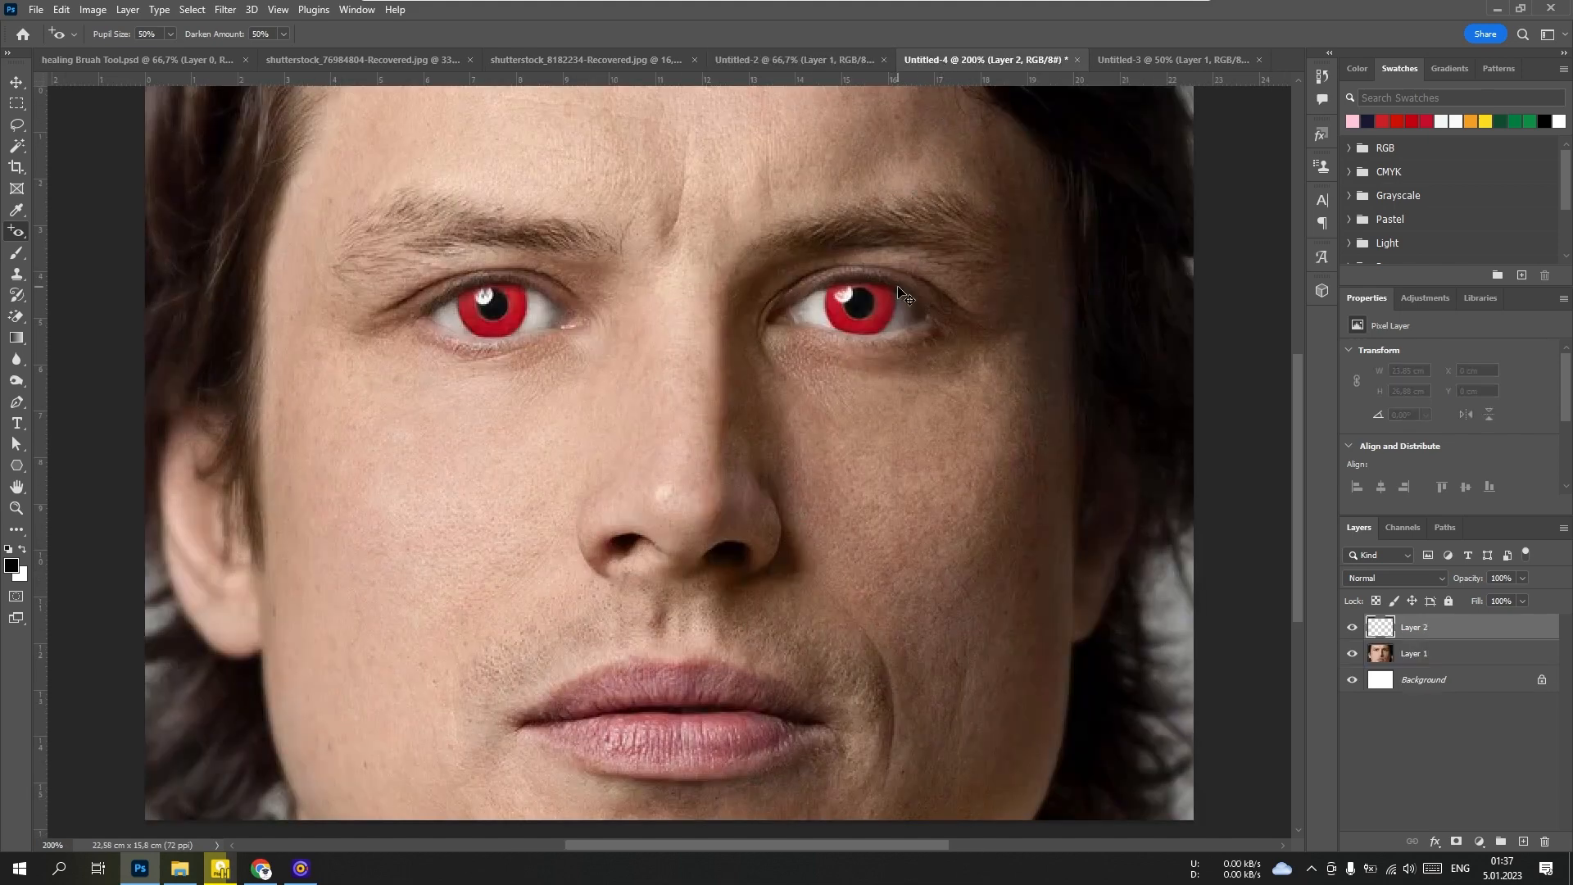
{"action": "key", "text": "ctrl+minus"}
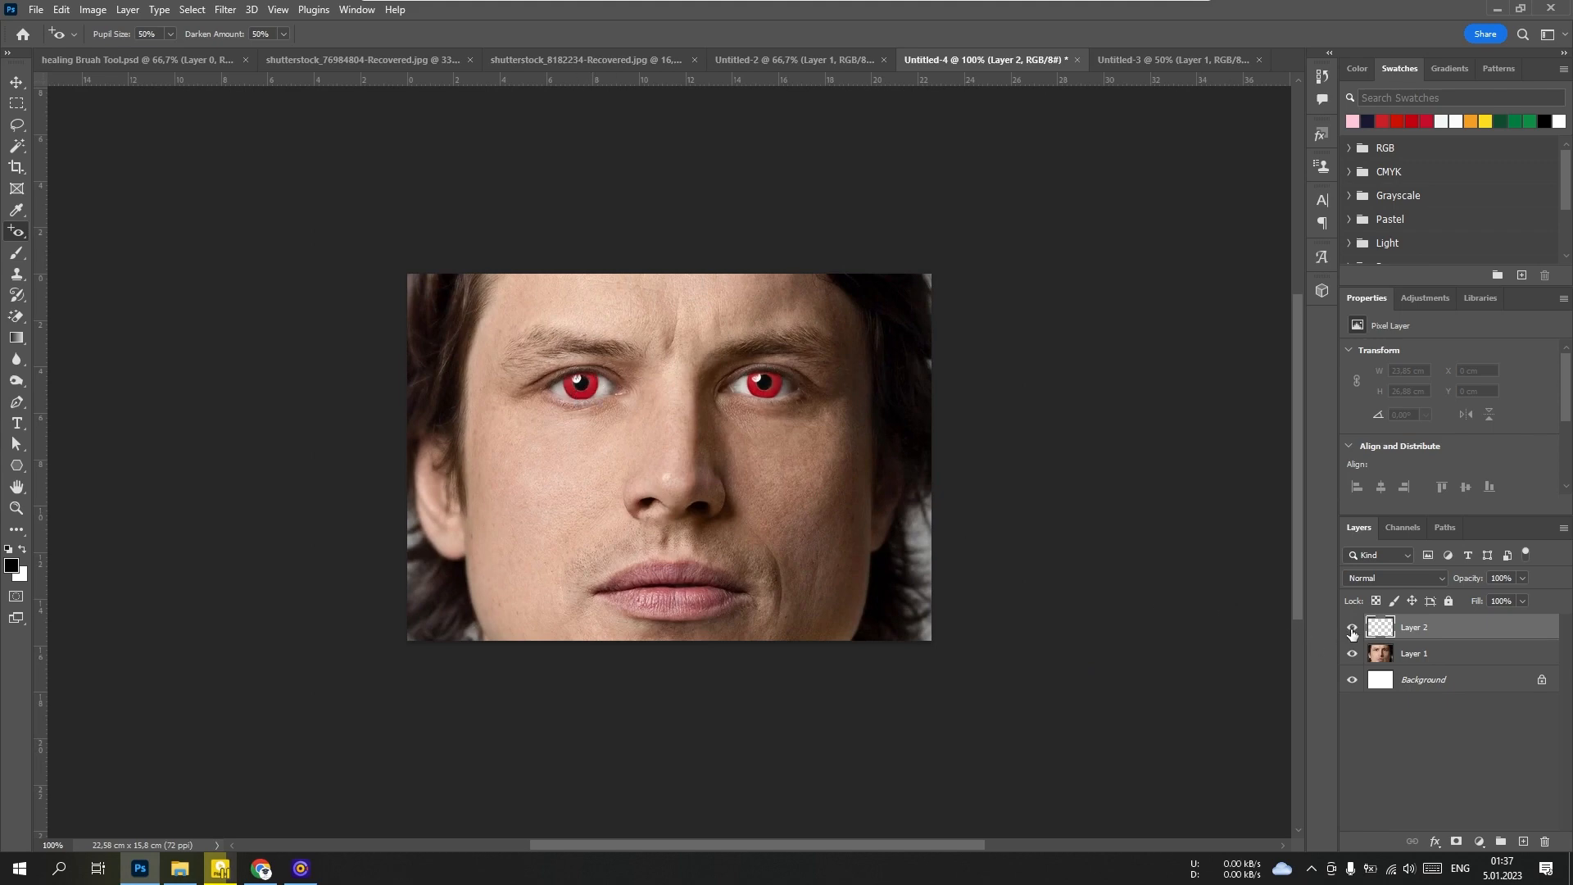
{"action": "key", "text": "Delete"}
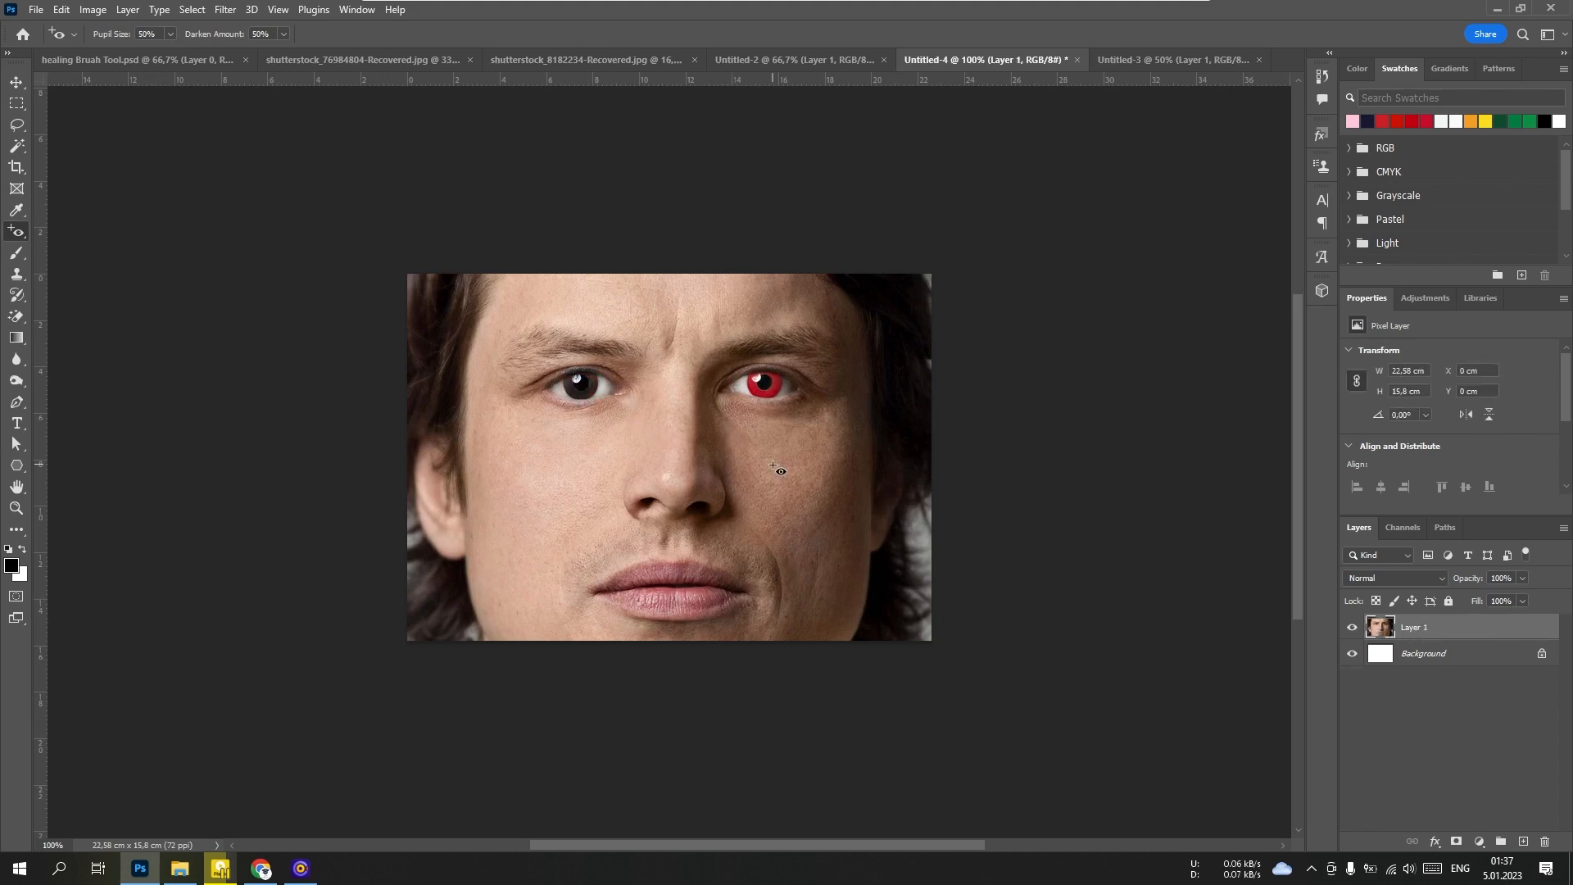
In the Untitled-3 close-up, remove the red from both of the man's eyes with the Red Eye Tool
{"action": "left_click", "coordinate": [1143, 57]}
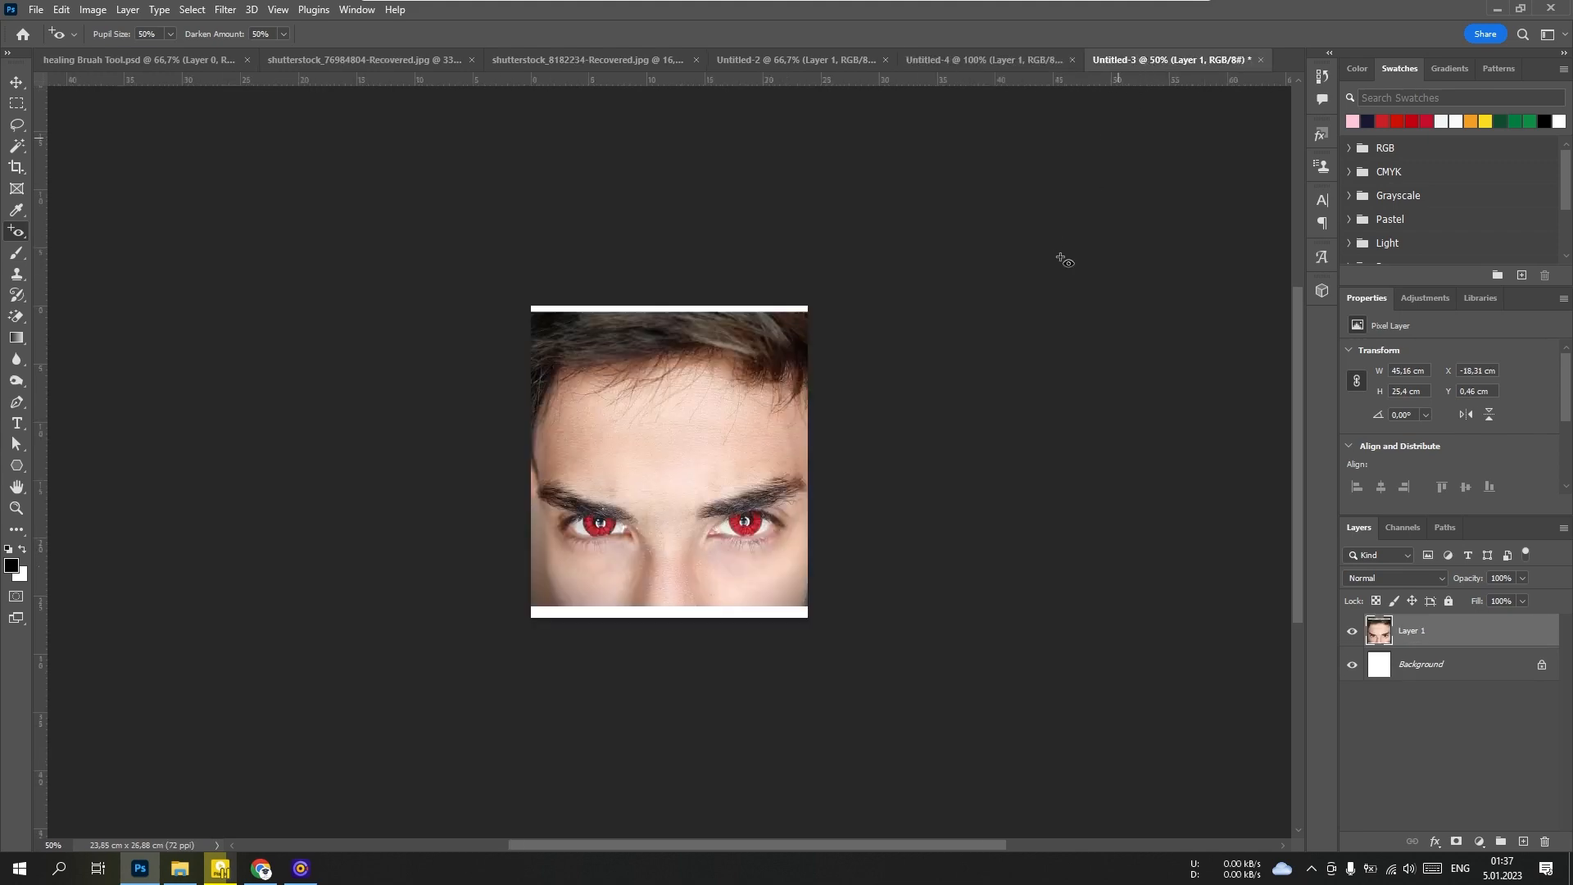
{"action": "left_click", "coordinate": [590, 530]}
{"action": "left_click", "coordinate": [605, 528]}
{"action": "left_click", "coordinate": [740, 525]}
{"action": "left_click", "coordinate": [760, 525]}
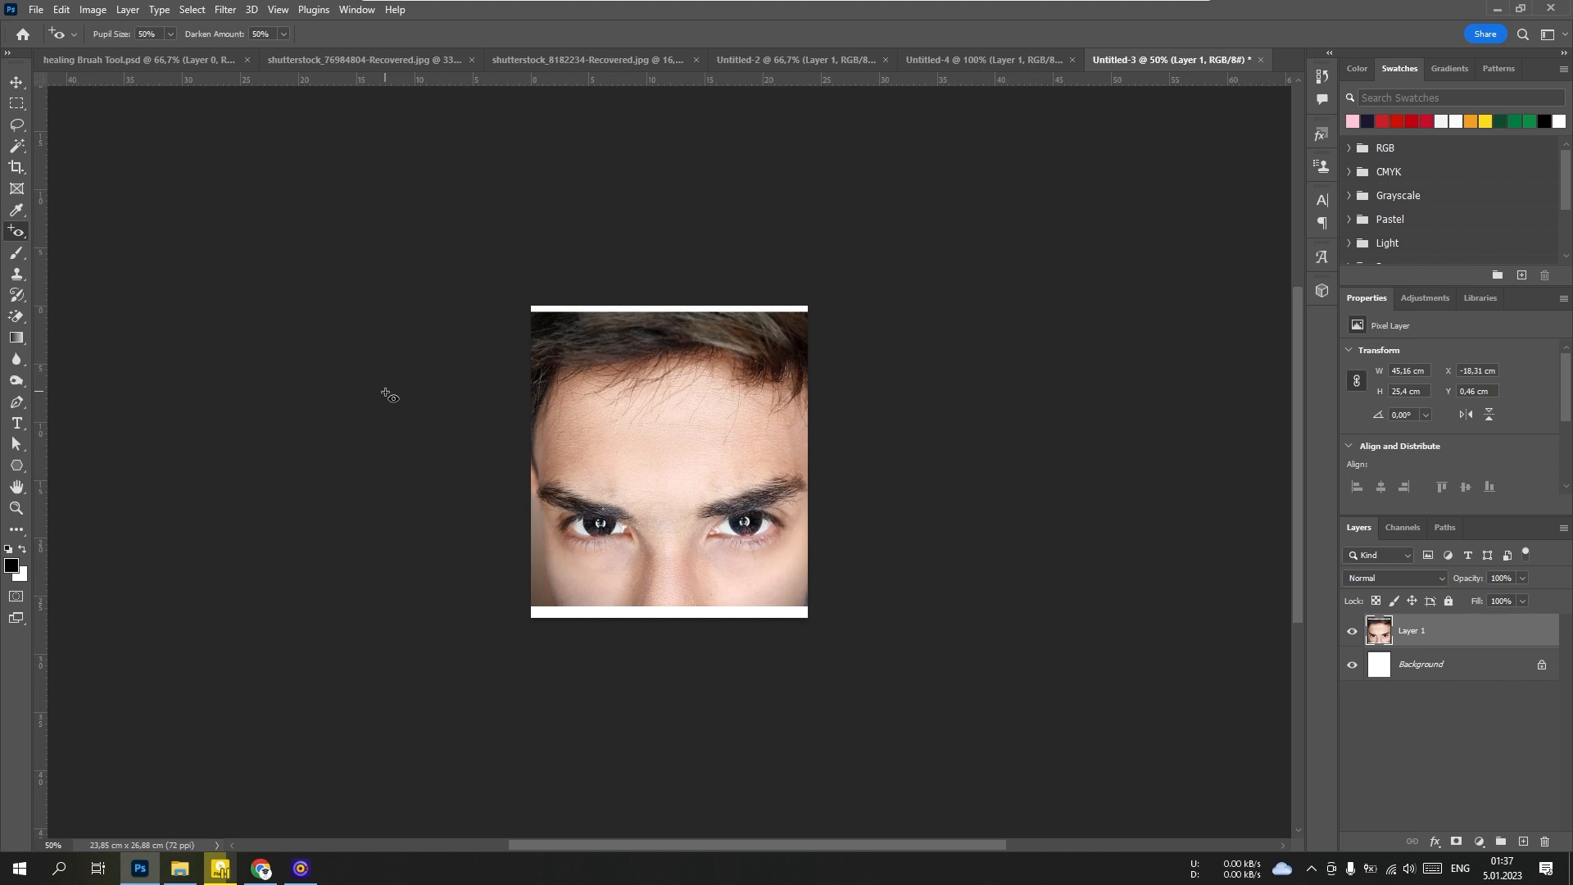